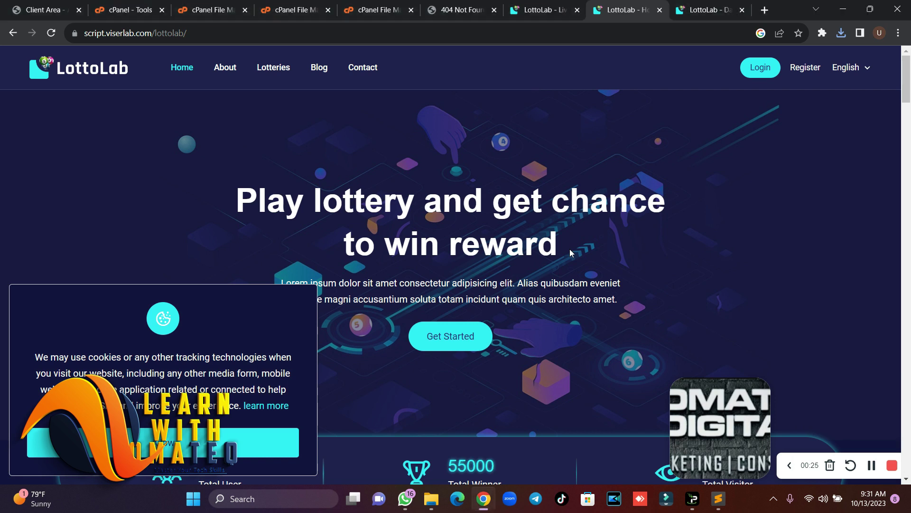
Step: Dismiss the cookie notice by allowing cookies and scroll down the LottoLab demo homepage
left_click(163, 442)
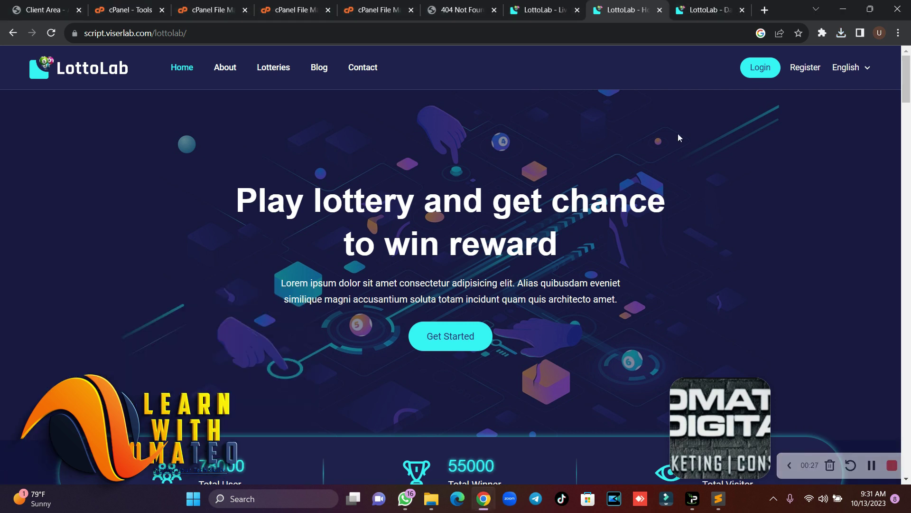
left_click_drag(907, 94, 909, 247)
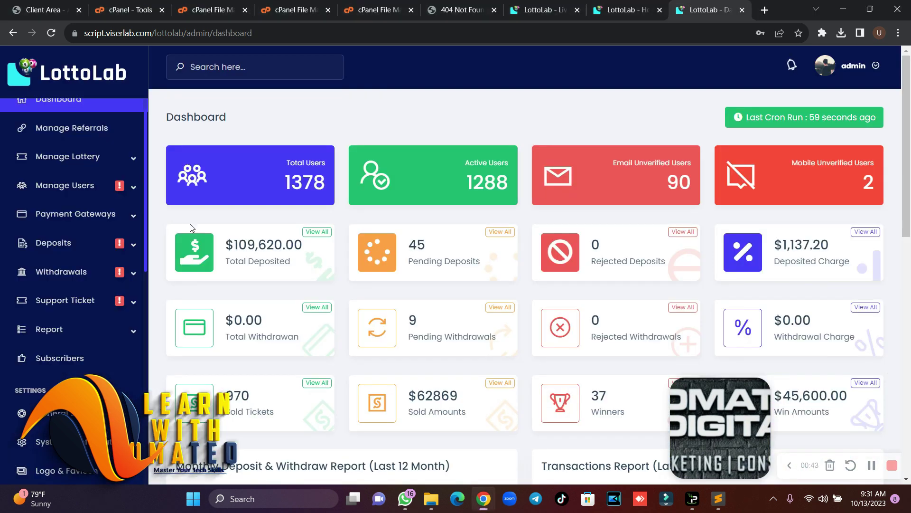
Step: Open the first user's details under Manage Users > Active Users and log in as that user
scroll(144, 202, "down", 1)
scroll(145, 202, "up", 2)
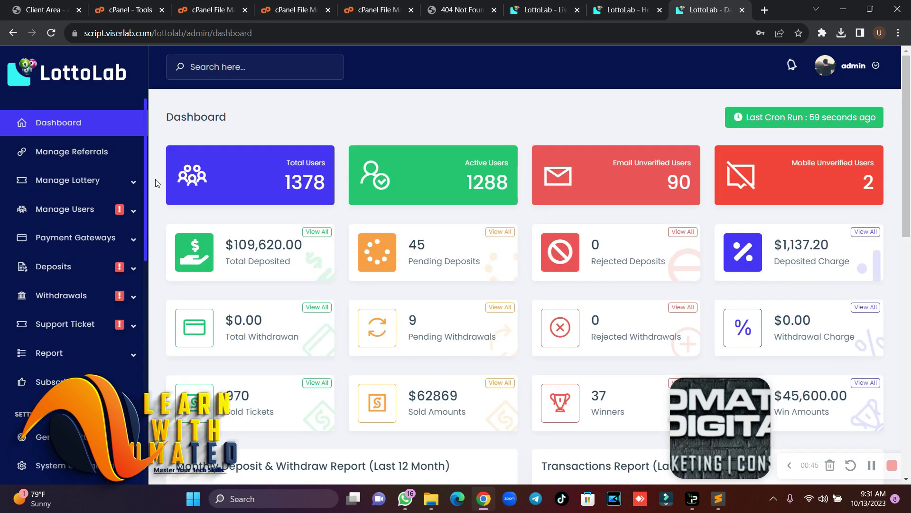
left_click(130, 215)
left_click(62, 233)
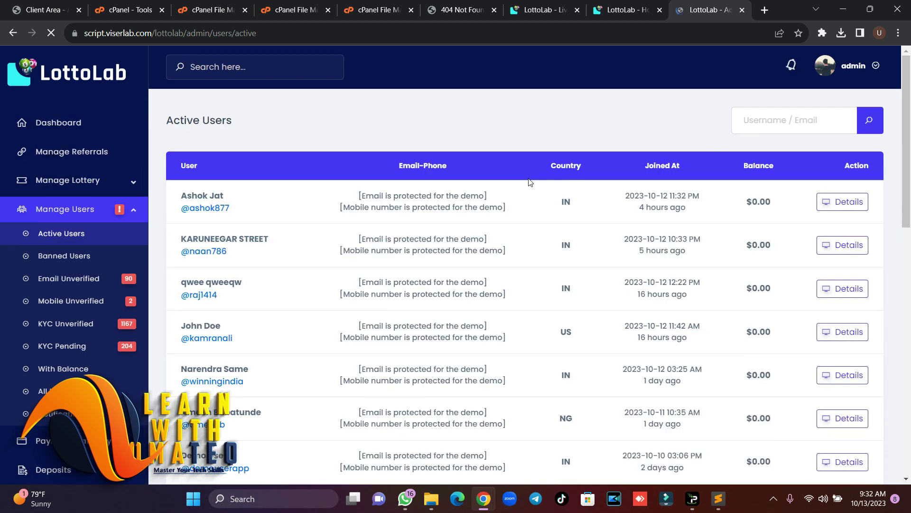
left_click(857, 201)
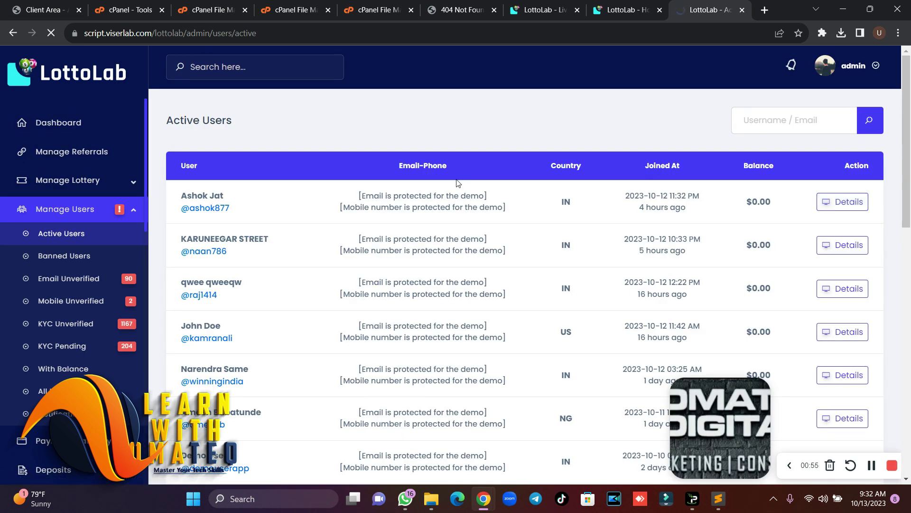
scroll(409, 314, "down", 3)
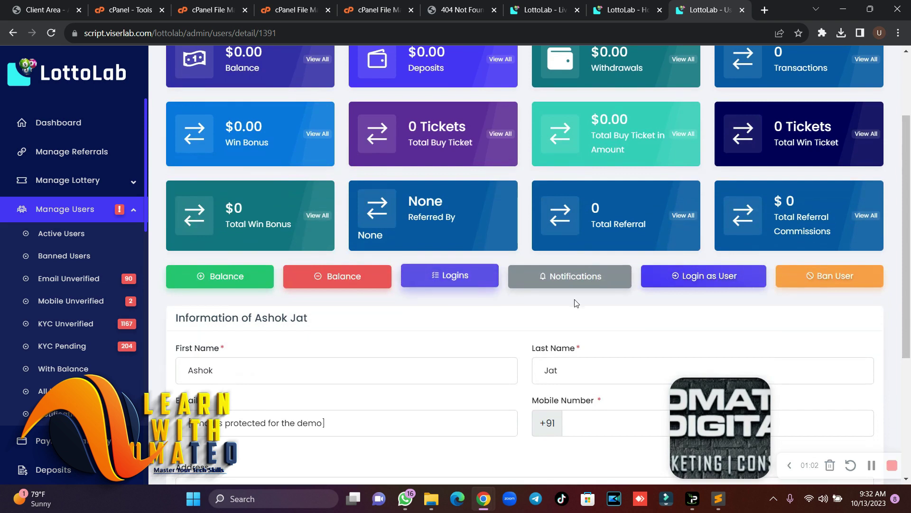
left_click(716, 276)
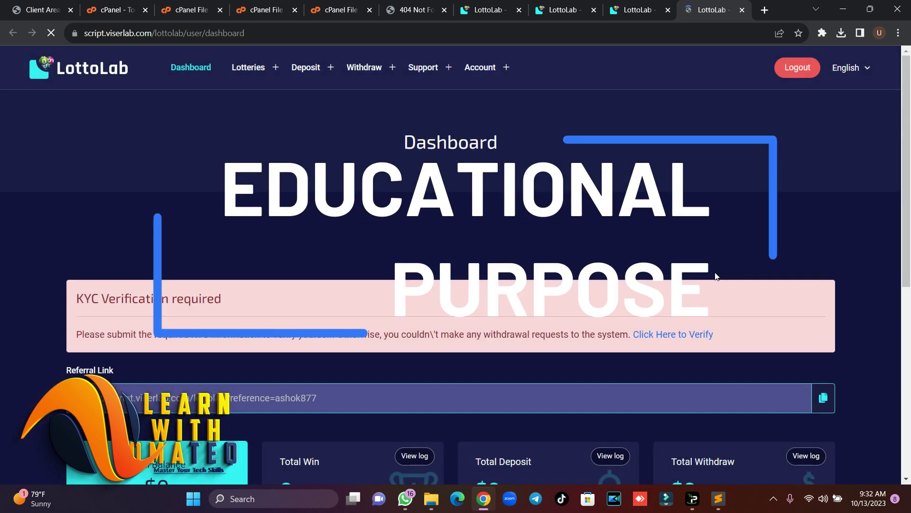
Step: Look over the user dashboard's Lotteries, Deposit and Withdraw menus, then view the How To Install documentation
mouse_move(908, 91)
left_mouse_down()
mouse_move(909, 150)
mouse_move(908, 91)
left_mouse_up()
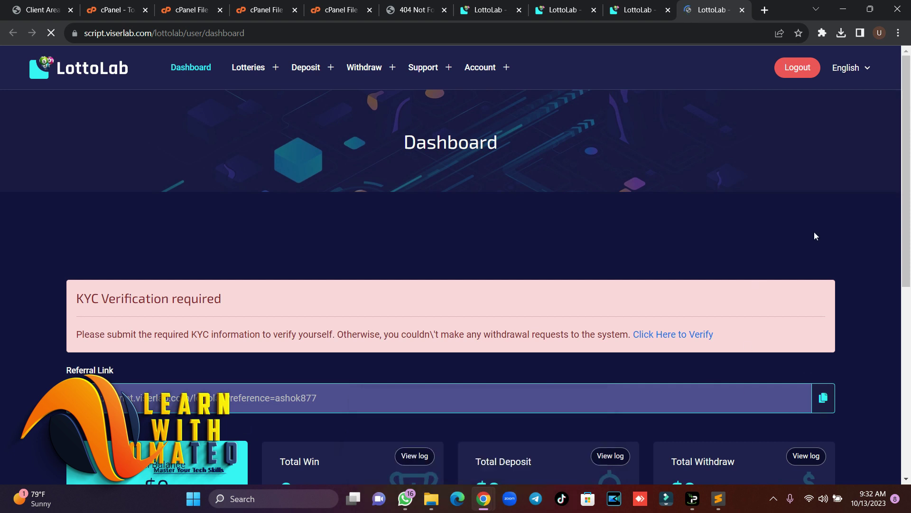
mouse_move(909, 207)
left_mouse_down()
mouse_move(910, 393)
mouse_move(909, 91)
left_mouse_up()
mouse_move(248, 67)
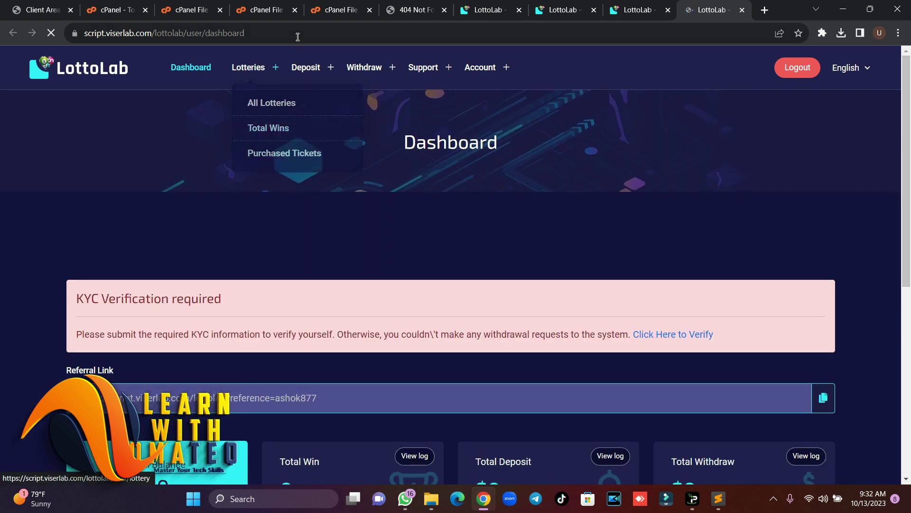
mouse_move(379, 84)
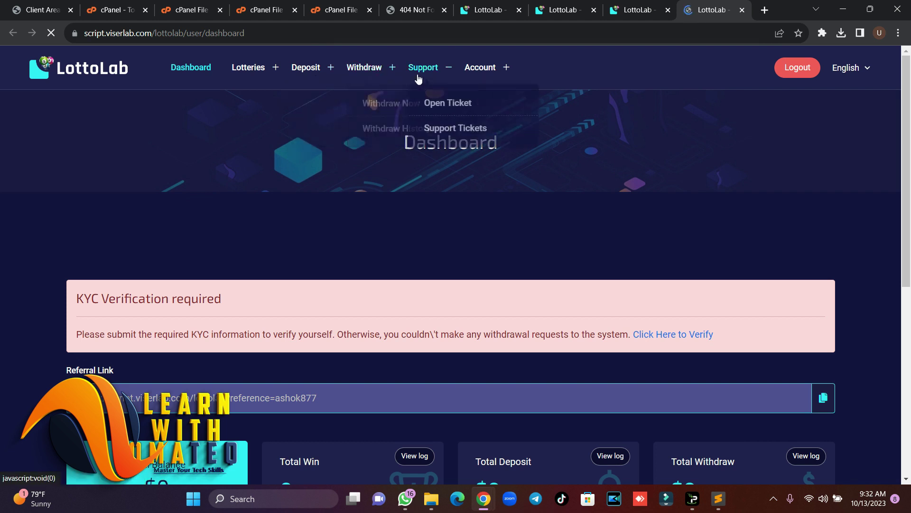
mouse_move(493, 77)
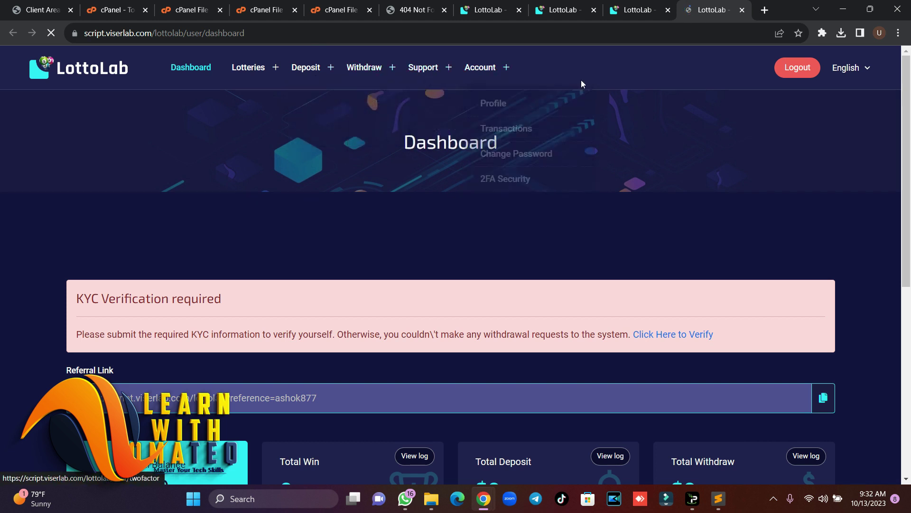
left_click(712, 9)
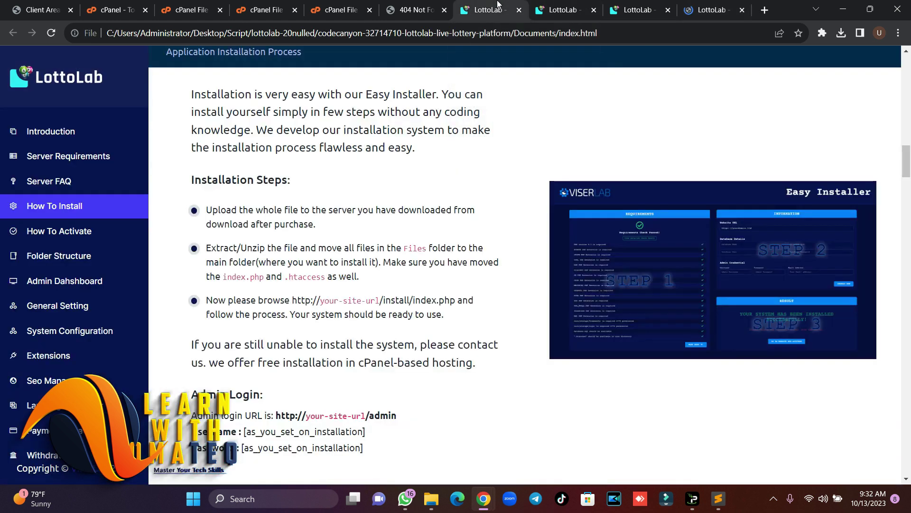
Step: Check that the domain's install/index.php returns 404 Not Found, then return to File Manager
left_click(417, 10)
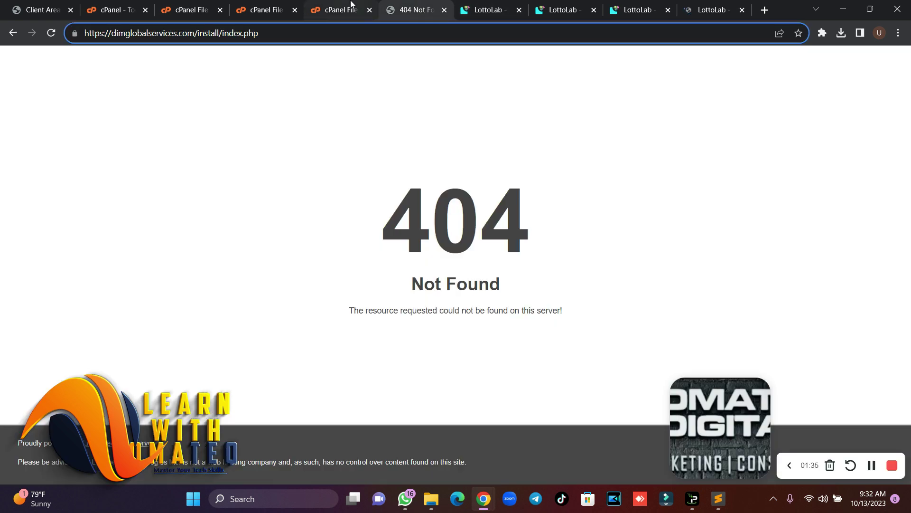
left_click(352, 5)
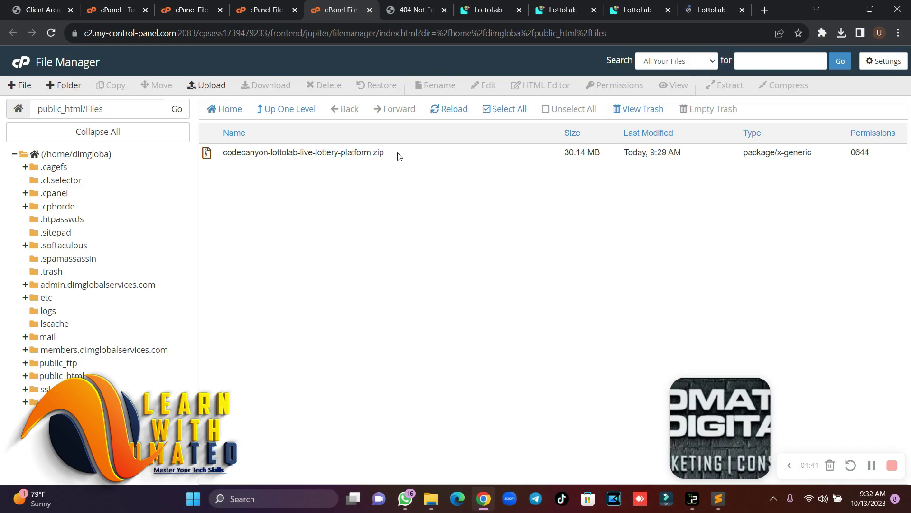
Step: Extract codecanyon-lottolab-live-lottery-platform.zip into public_html/Files
left_click(397, 157)
left_click(733, 88)
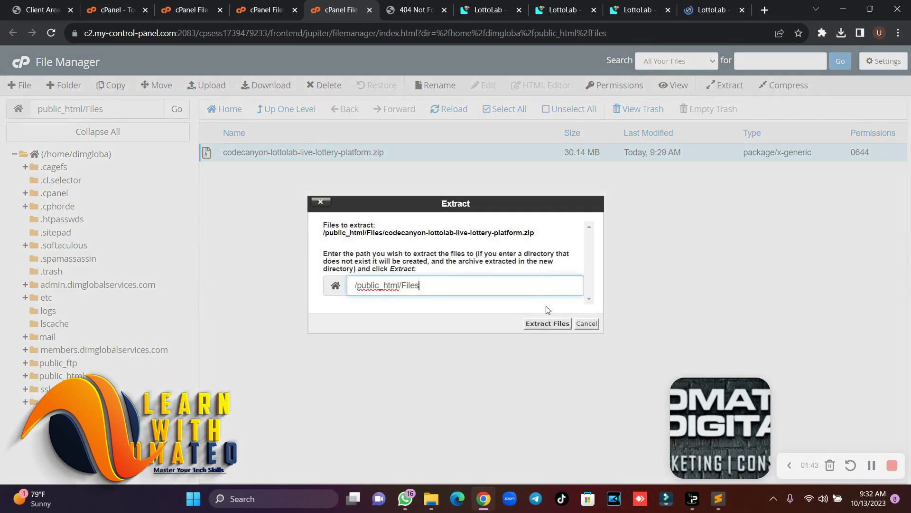
left_click(549, 328)
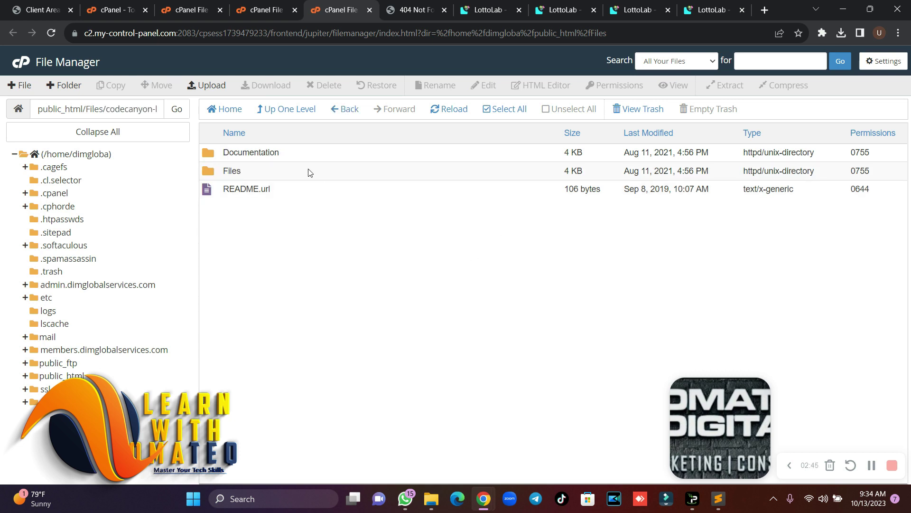
Step: Move everything in the Files folder (assets, core, install, .htaccess, index.php) into /public_html/
double_click(310, 172)
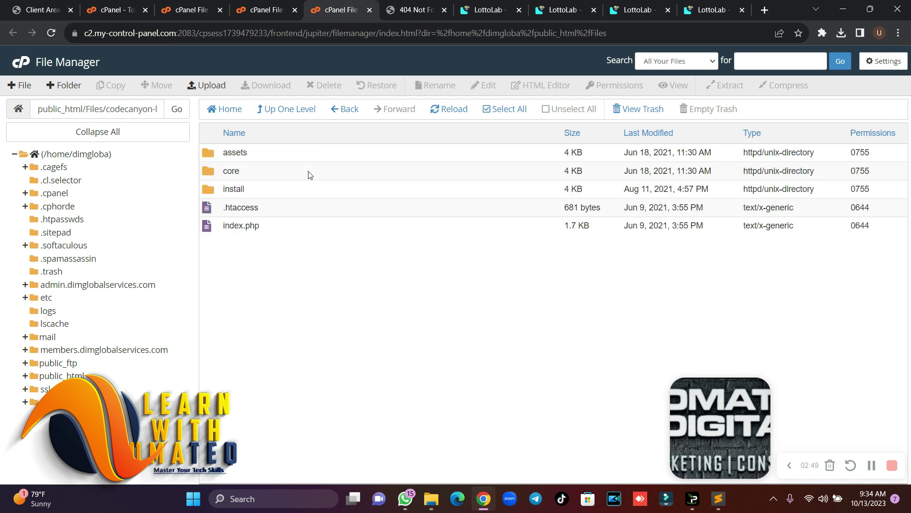
left_click(494, 110)
left_click(165, 85)
key("BackSpace")
key("BackSpace")
key("BackSpace")
key("BackSpace")
key("BackSpace")
key("BackSpace")
key("BackSpace")
key("BackSpace")
key("BackSpace")
key("BackSpace")
key("BackSpace")
key("BackSpace")
key("BackSpace")
key("BackSpace")
key("BackSpace")
key("BackSpace")
key("BackSpace")
key("BackSpace")
key("BackSpace")
key("BackSpace")
key("BackSpace")
key("BackSpace")
key("BackSpace")
key("BackSpace")
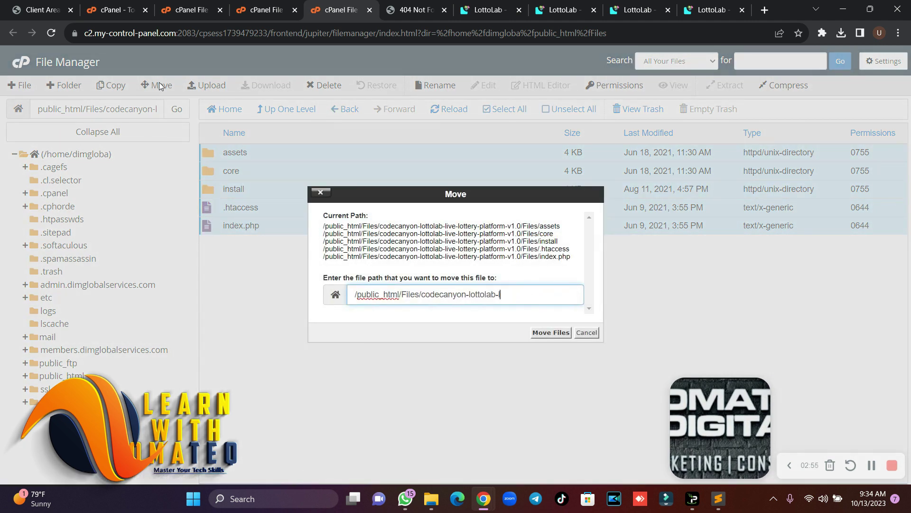
key("BackSpace")
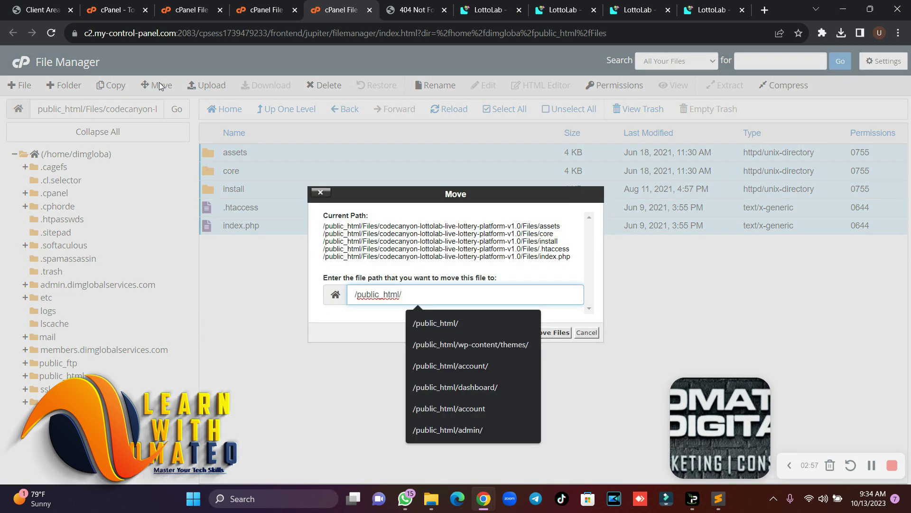
left_click(320, 192)
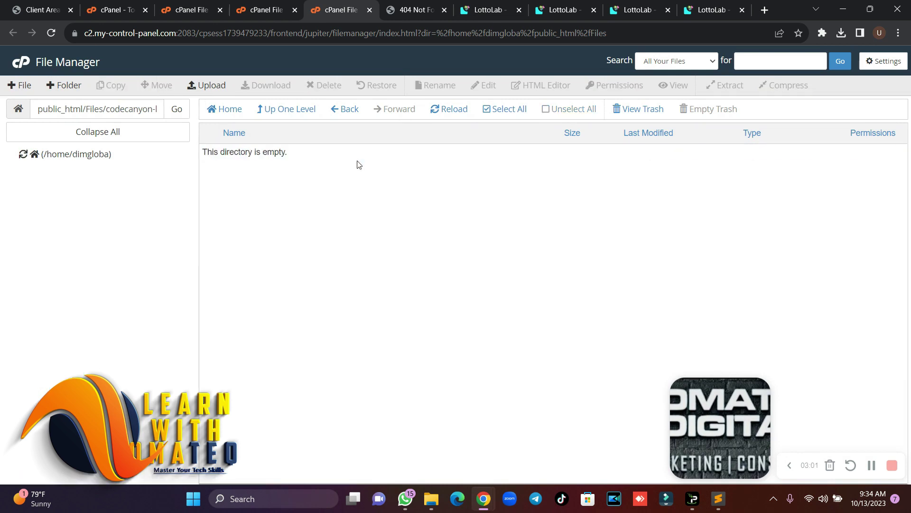
Step: Send the empty Files folder in public_html to the trash and return to the install page
left_click(292, 110)
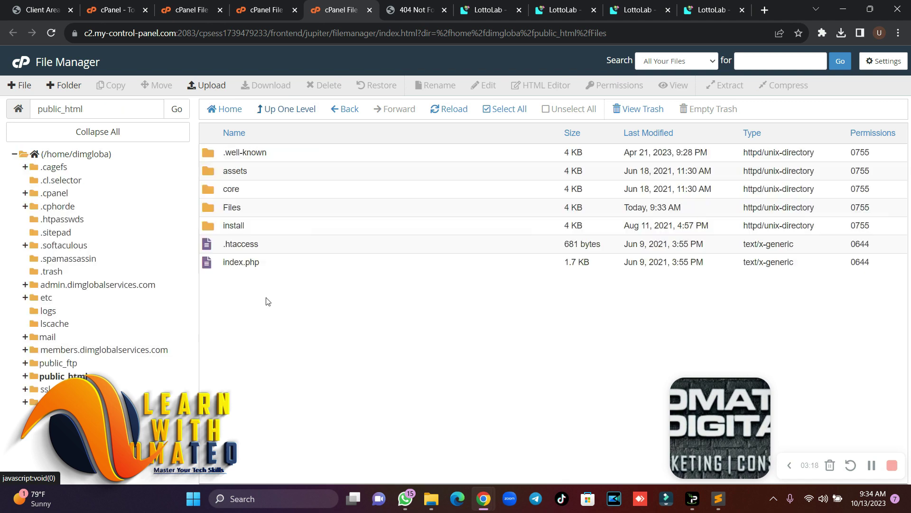
left_click(274, 212)
left_click(326, 85)
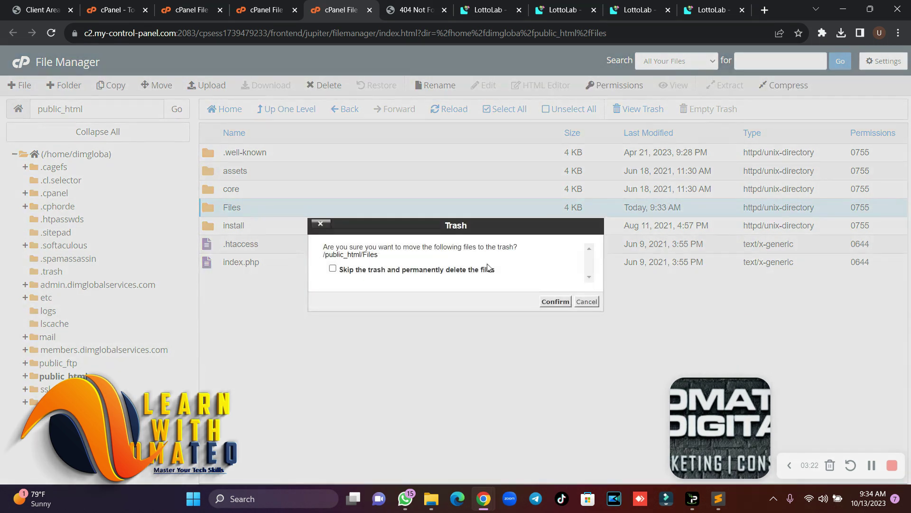
left_click(555, 301)
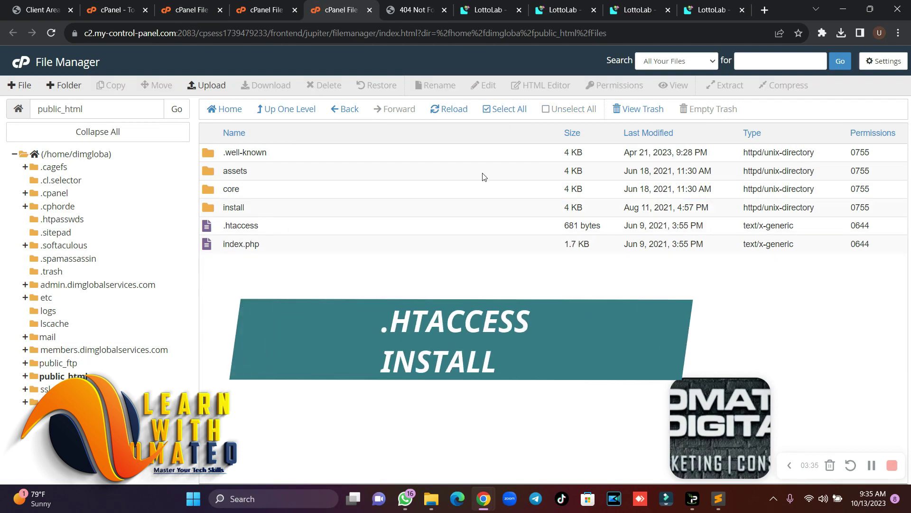
left_click(414, 10)
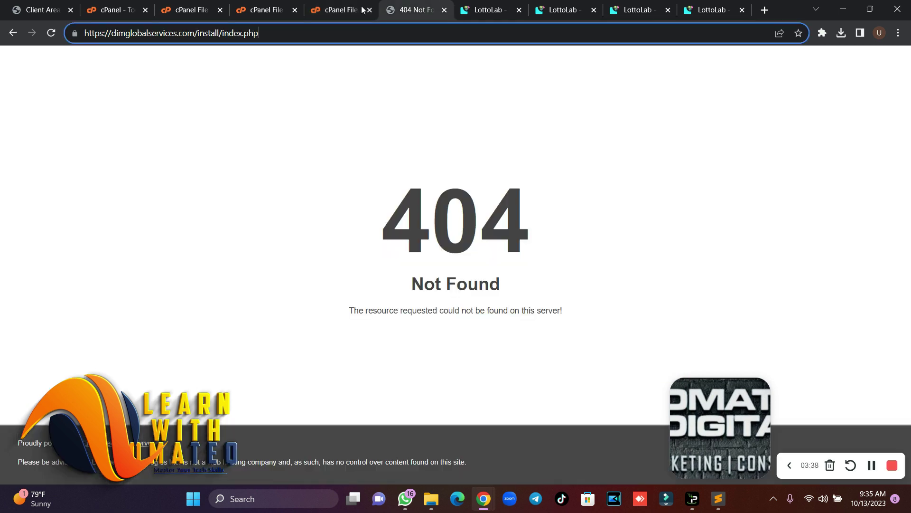
Step: Reload install/index.php so Easy Installer appears, then go back to cPanel's Tools page
key("Return")
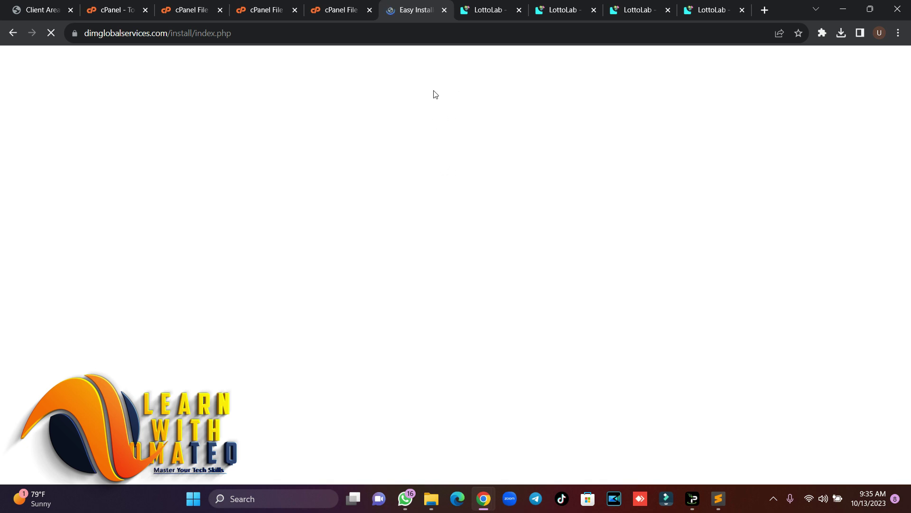
left_click(196, 7)
left_click(128, 4)
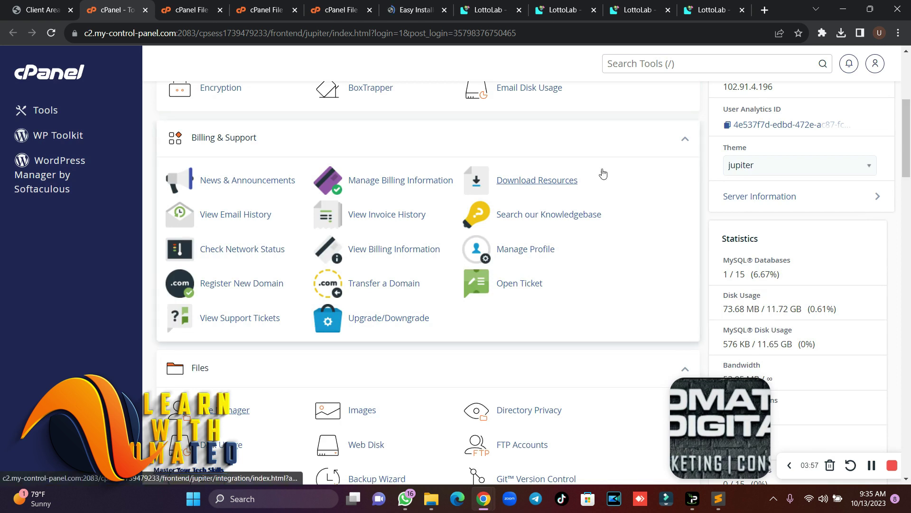
scroll(760, 227, "down", 8)
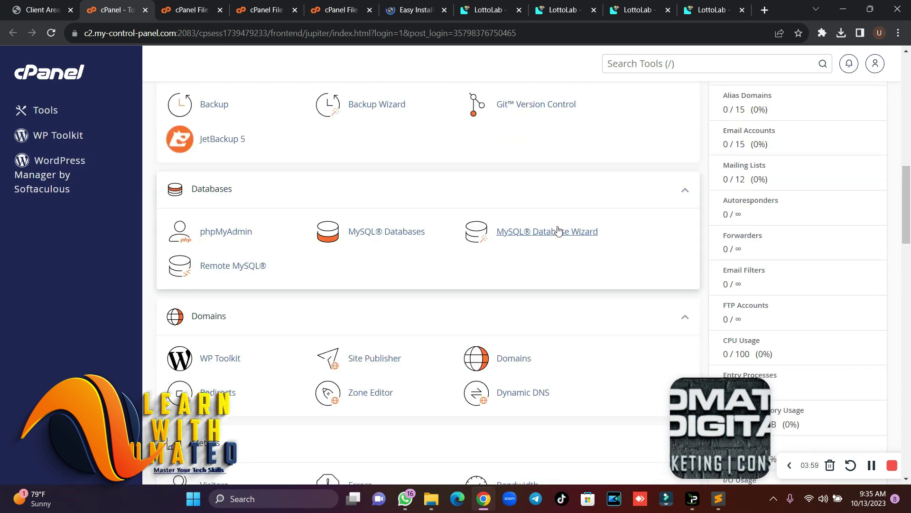
Step: Create the database lottery in the MySQL Database Wizard
left_click(558, 232)
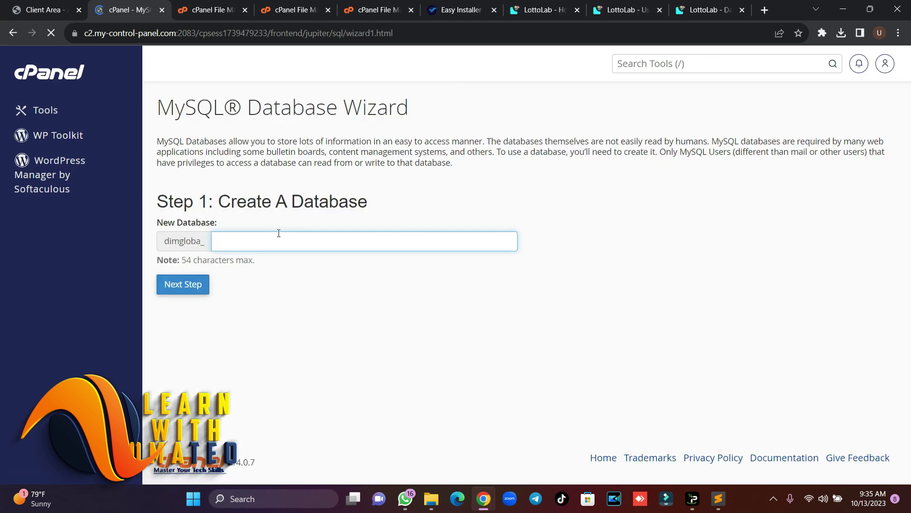
type("lottery")
key("Return")
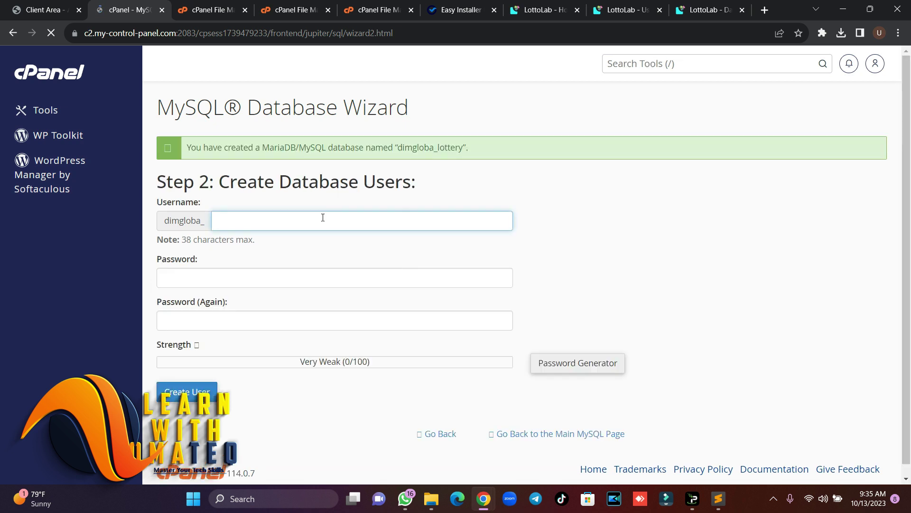
Step: Create the database user lottery with a generated strong password
type("lottery")
left_click(591, 368)
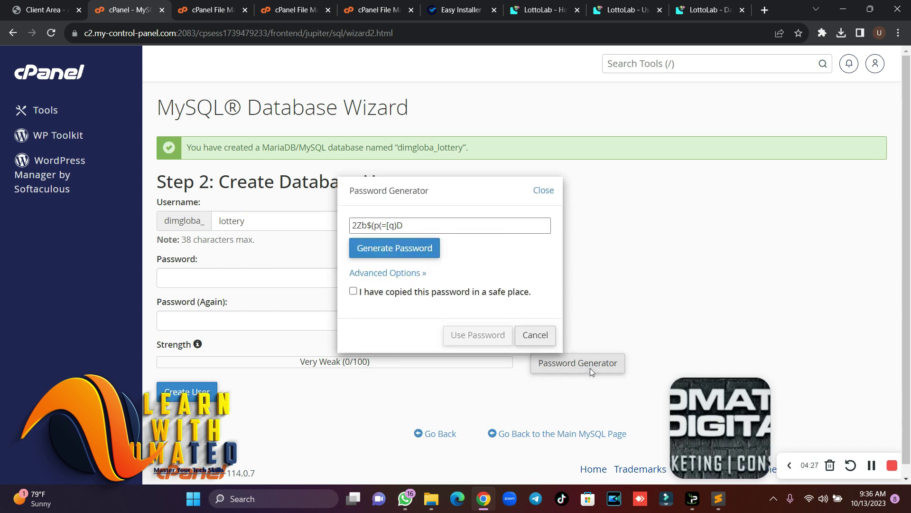
triple_click(413, 225)
left_click(369, 295)
left_click(369, 295)
left_click(475, 340)
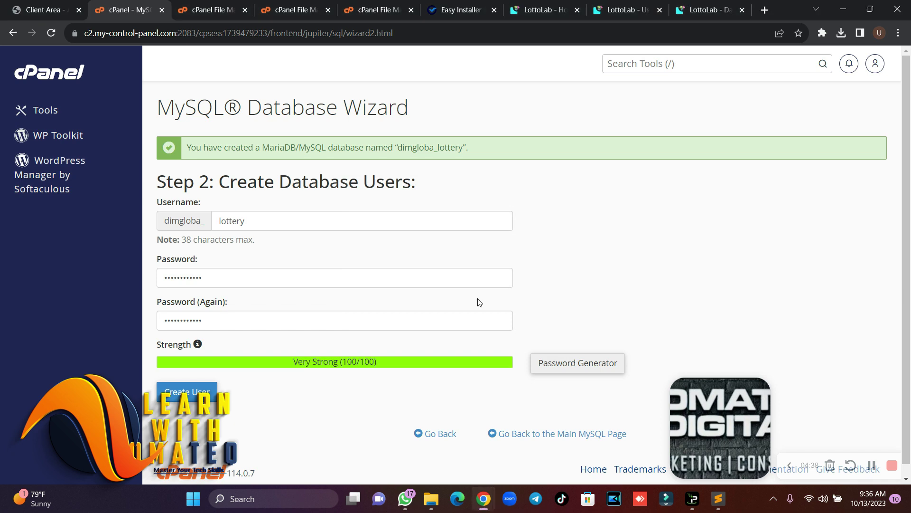
left_click(187, 392)
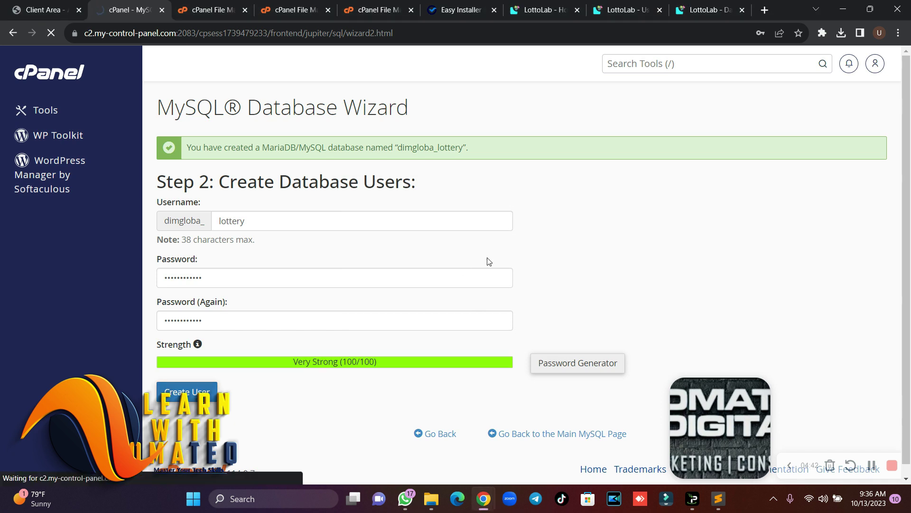
Step: Grant the lottery user ALL PRIVILEGES on the database, then return to the installer's terms page
left_click(455, 6)
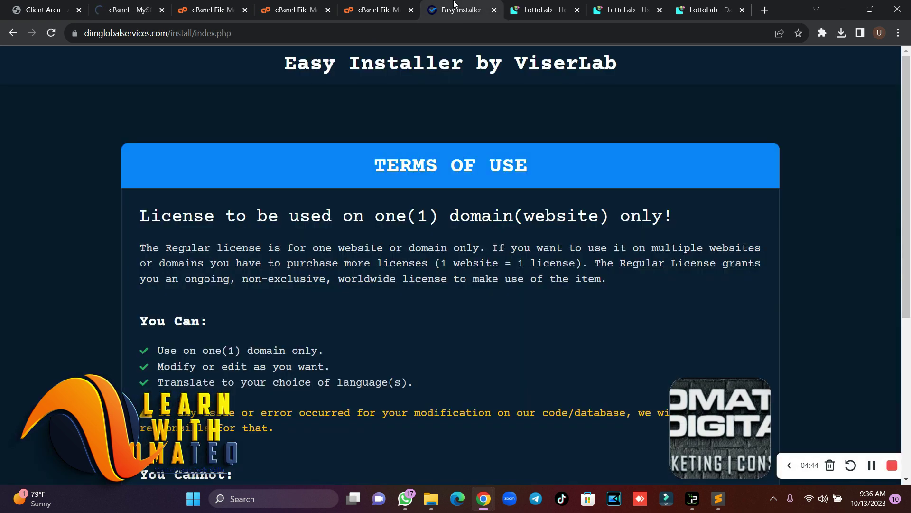
left_click(131, 5)
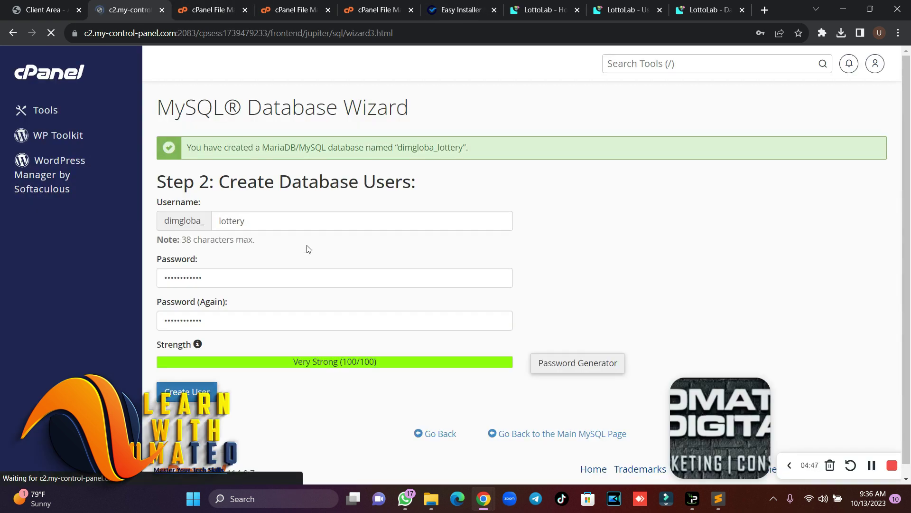
left_click(216, 249)
scroll(840, 240, "down", 5)
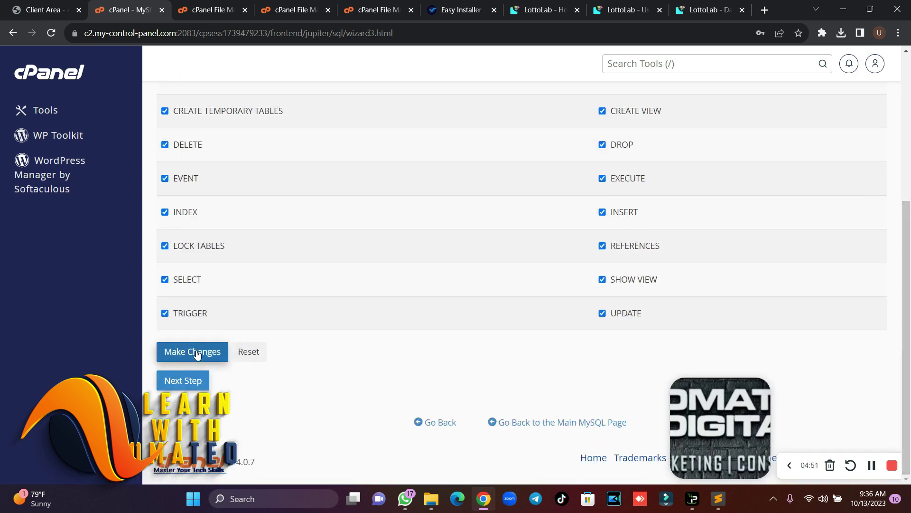
left_click(190, 351)
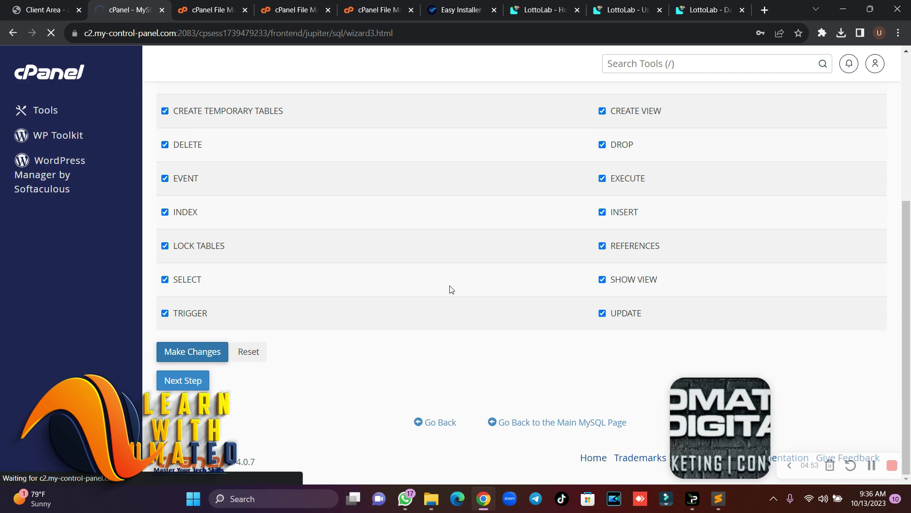
left_click(459, 6)
scroll(563, 233, "down", 5)
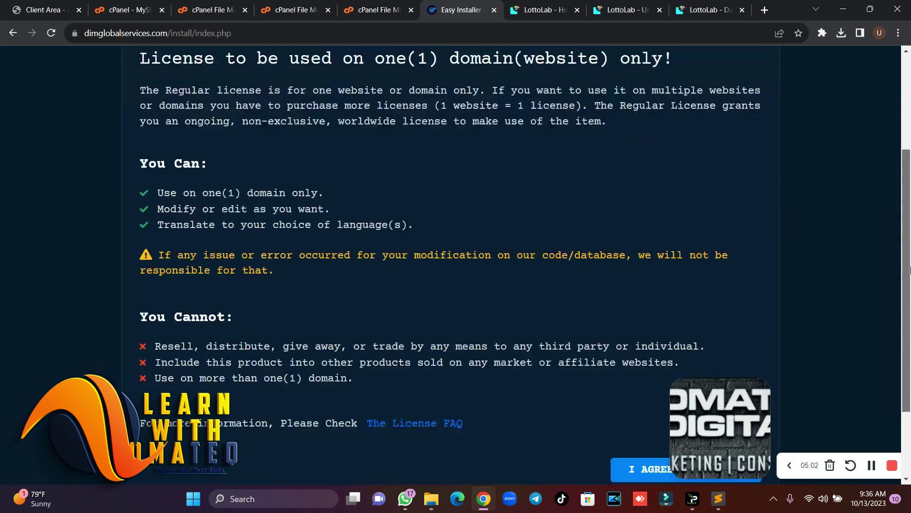
Step: Agree to the license, review server requirements showing BCMath missing, and return to cPanel Tools
left_click(639, 374)
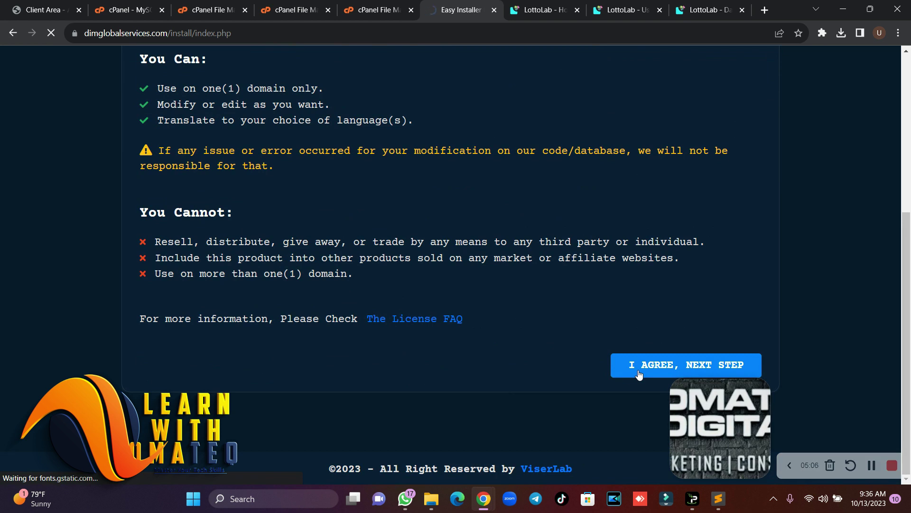
scroll(846, 206, "down", 5)
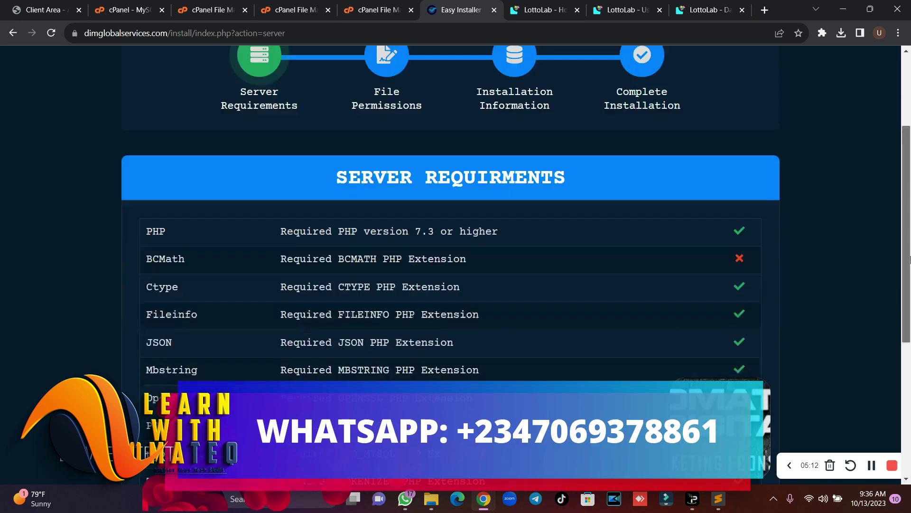
scroll(910, 294, "down", 3)
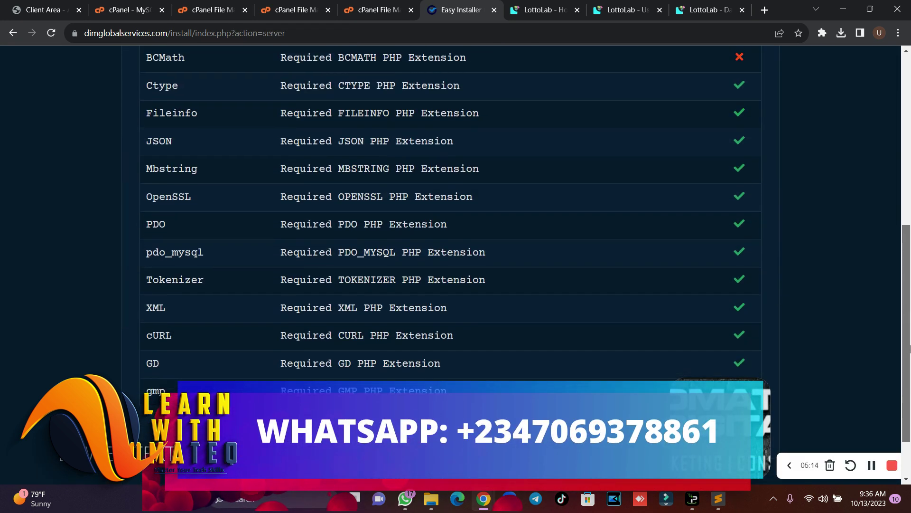
scroll(910, 338, "up", 4)
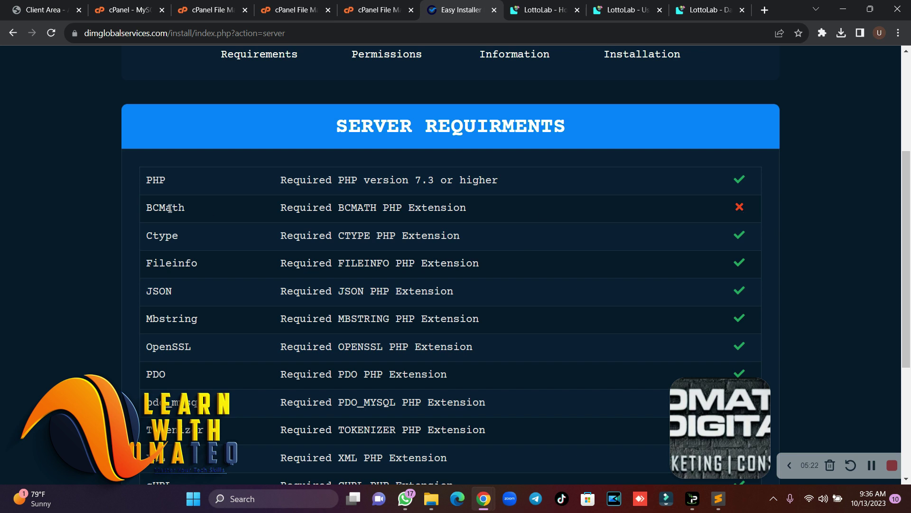
left_click(202, 4)
left_click(27, 65)
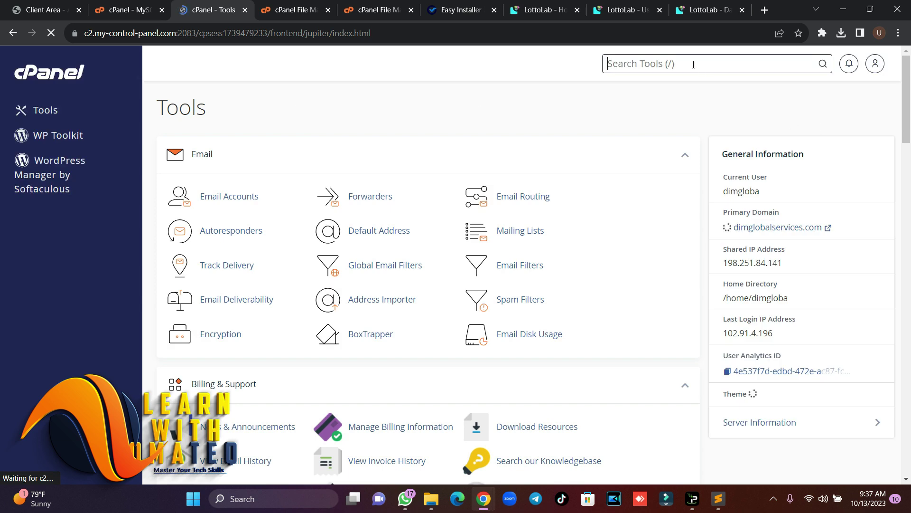
Step: Enable the bcmath extension in Select PHP Version for PHP 8.1, then recheck the installer's requirements
left_click(694, 65)
type("php")
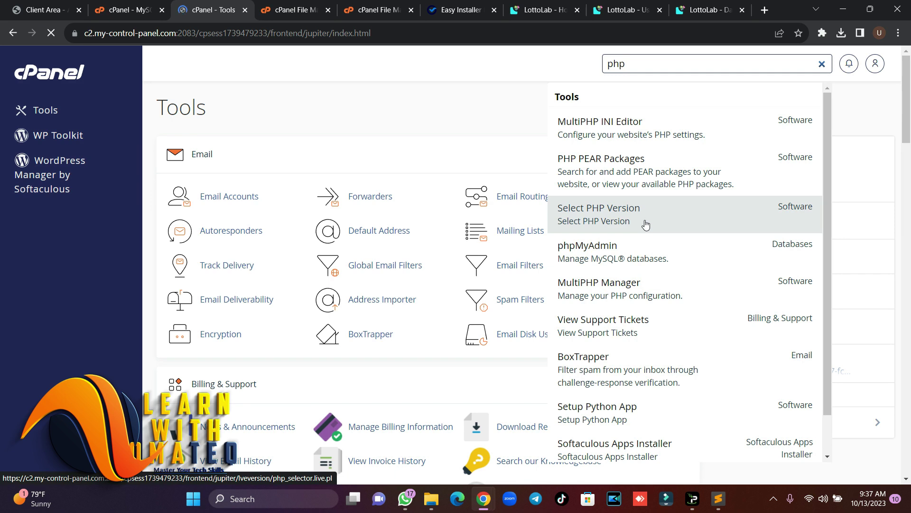
left_click(458, 10)
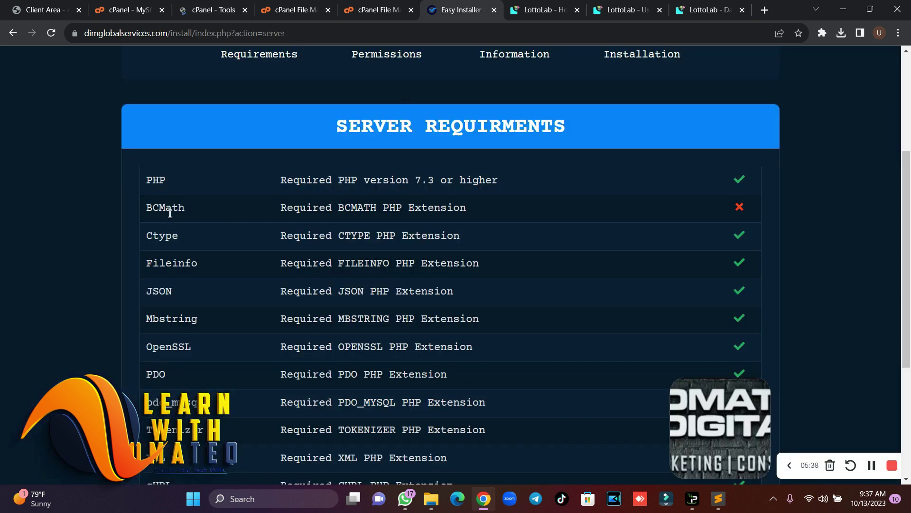
left_click(195, 11)
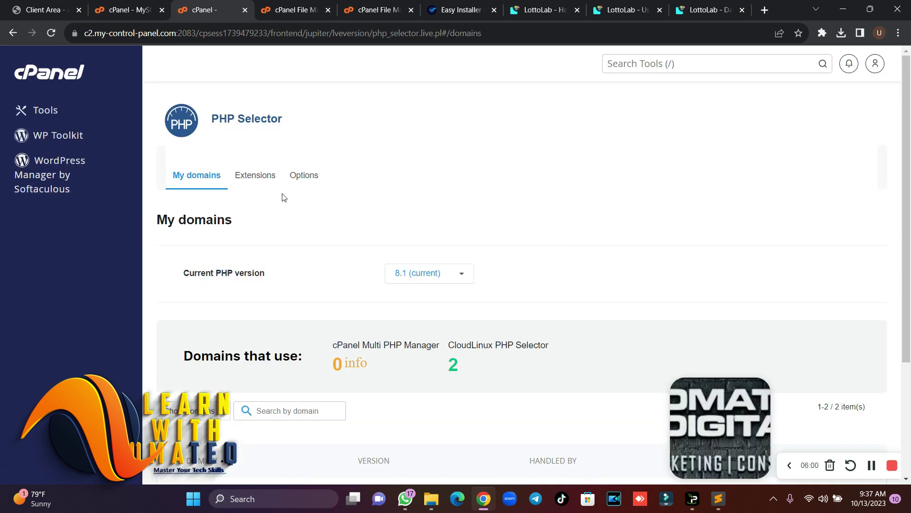
left_click(261, 182)
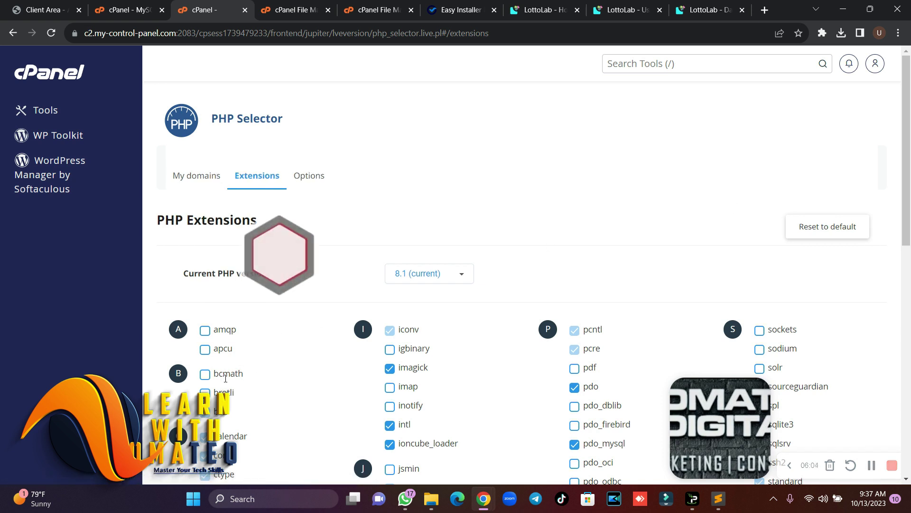
left_click(204, 375)
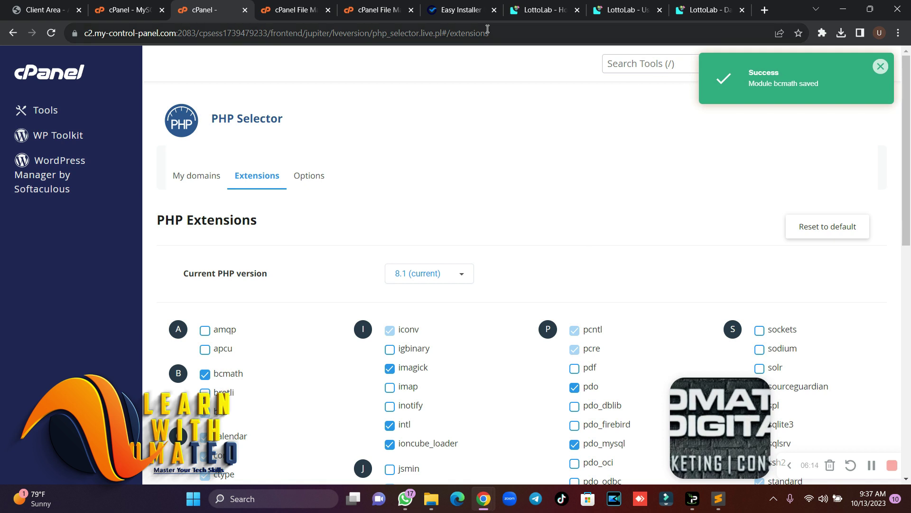
left_click(457, 6)
scroll(823, 252, "down", 5)
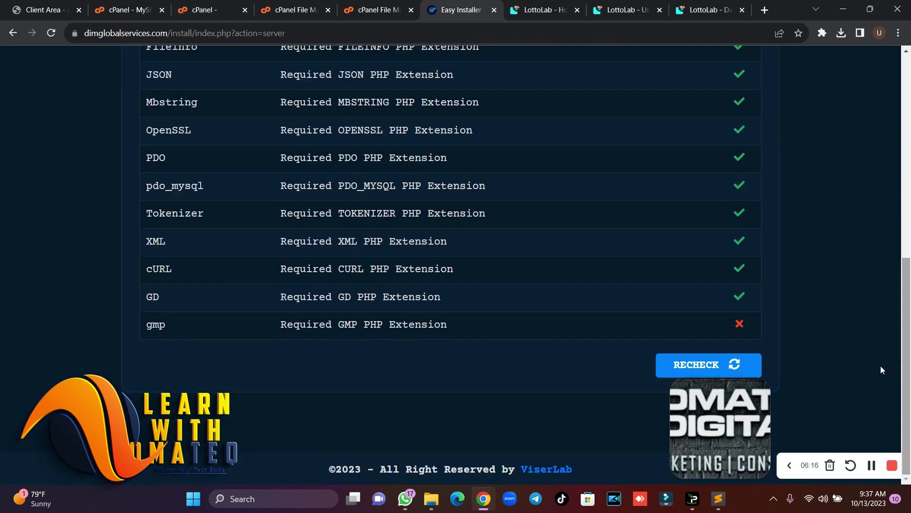
Step: Recheck the requirements, then enable the gmp extension in cPanel's PHP Selector
left_click(707, 365)
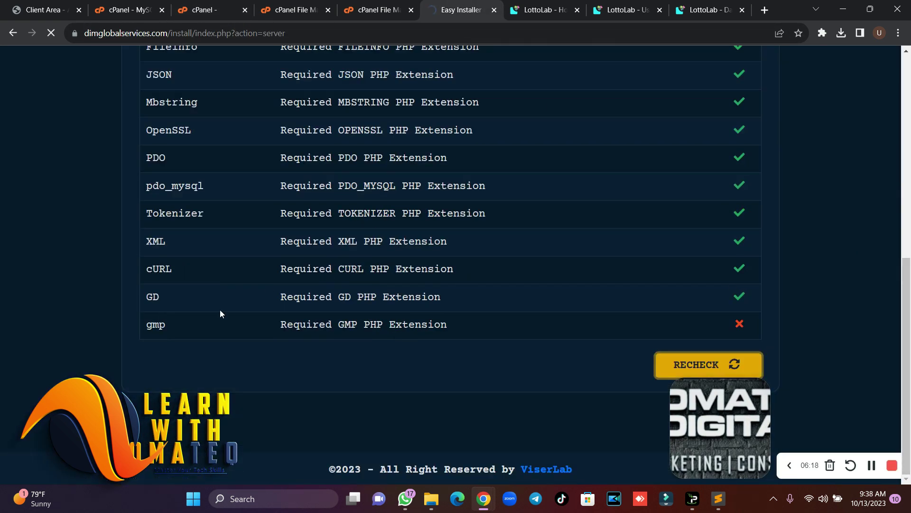
left_click(193, 9)
left_click_drag(910, 141, 910, 316)
left_click(205, 416)
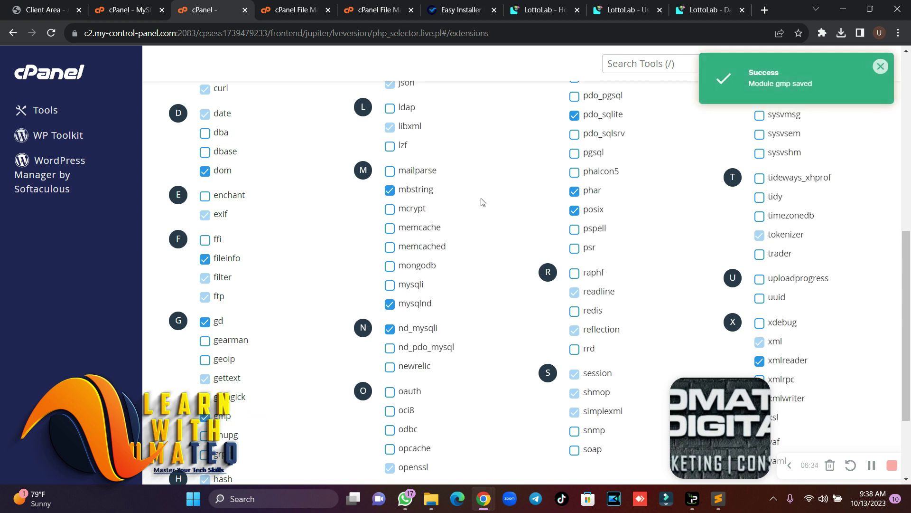
Step: Recheck the server requirements so all pass, GMP included, and advance to File Permissions
left_click(462, 4)
left_click_drag(908, 156, 910, 355)
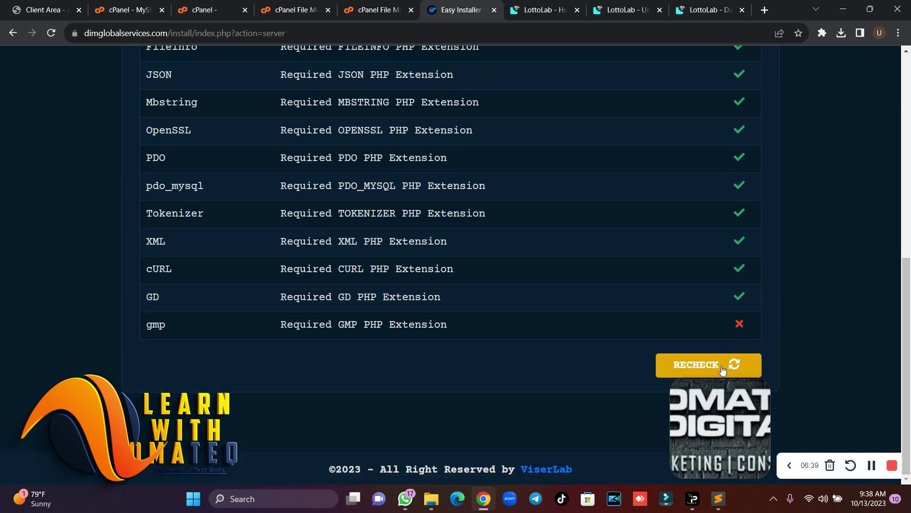
left_click(703, 365)
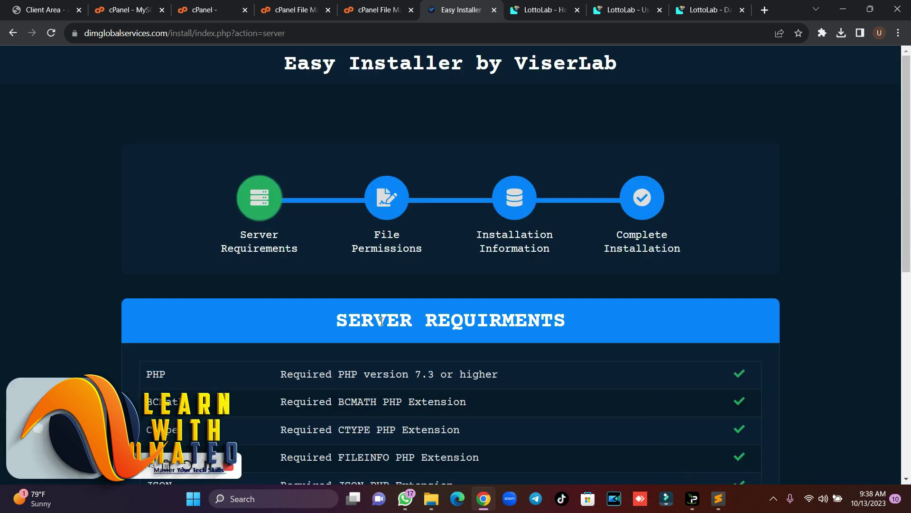
left_click_drag(909, 235, 909, 445)
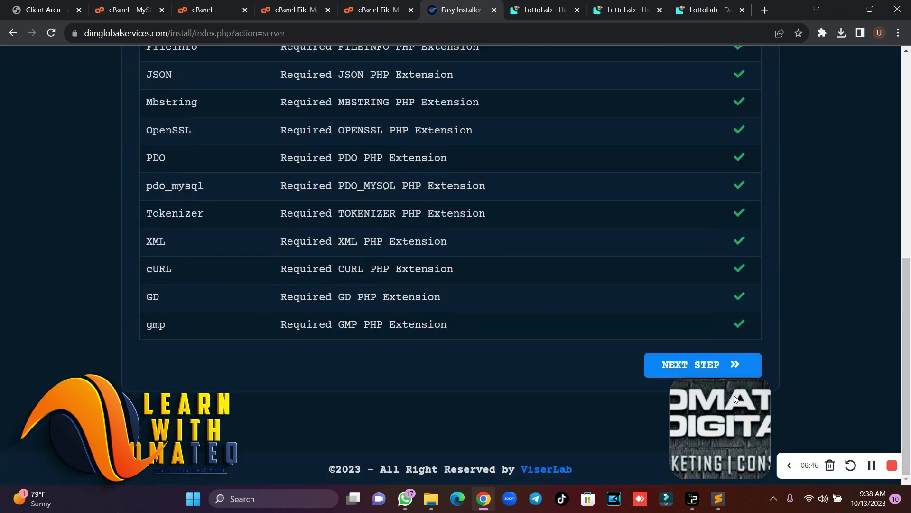
left_click(705, 368)
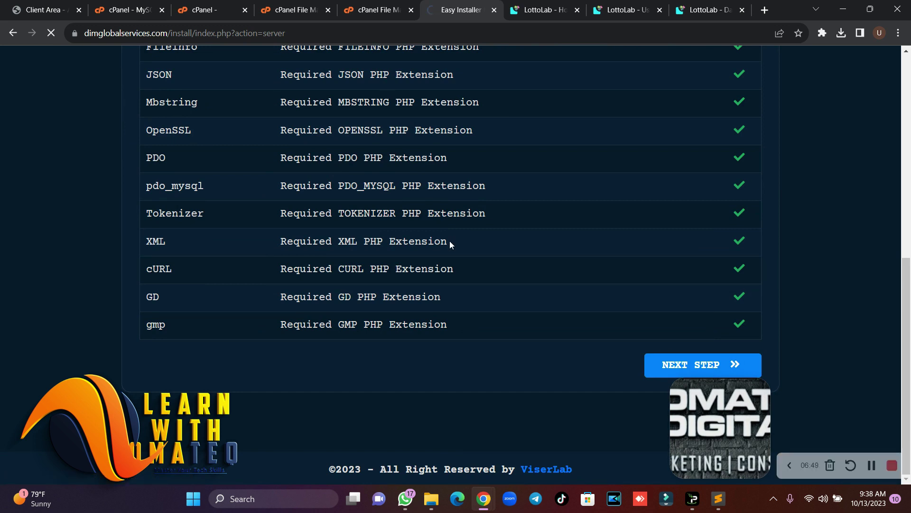
scroll(910, 199, "down", 1)
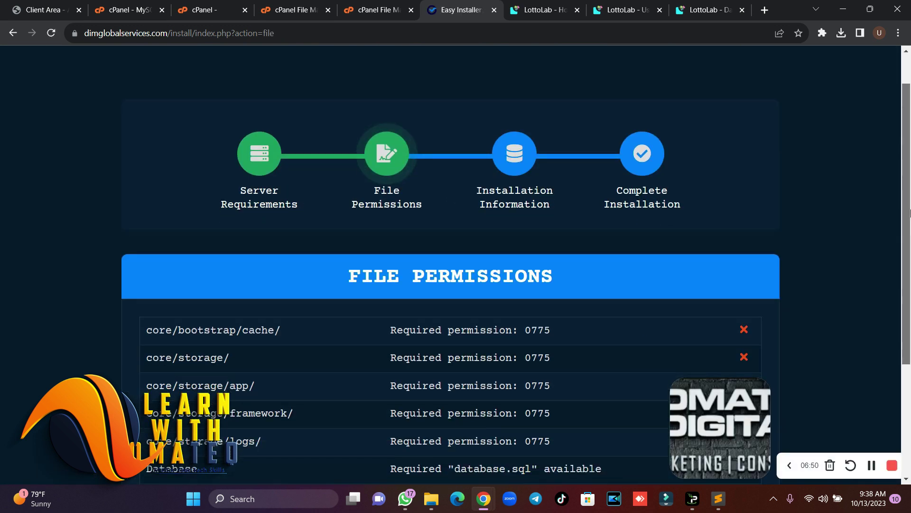
Step: Review the core folders flagged for 0775, then bring up cPanel File Manager
scroll(910, 200, "down", 3)
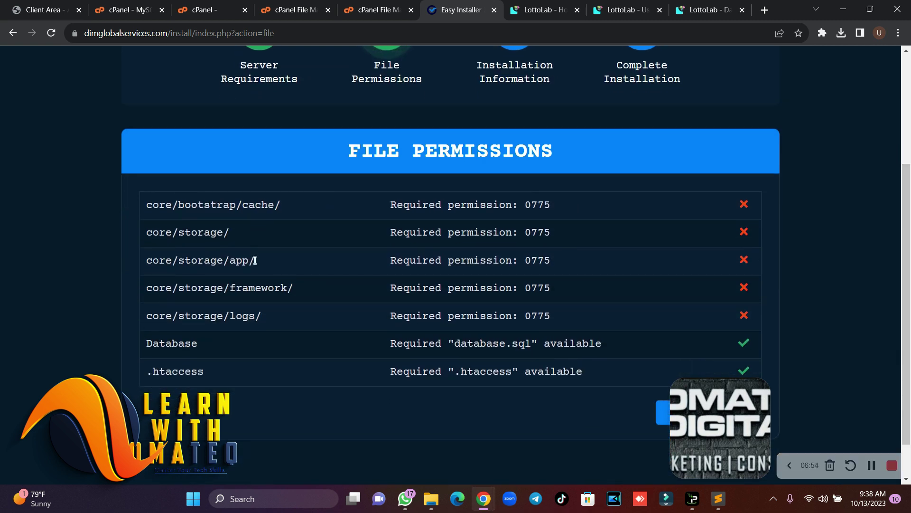
left_click(281, 5)
left_click(223, 5)
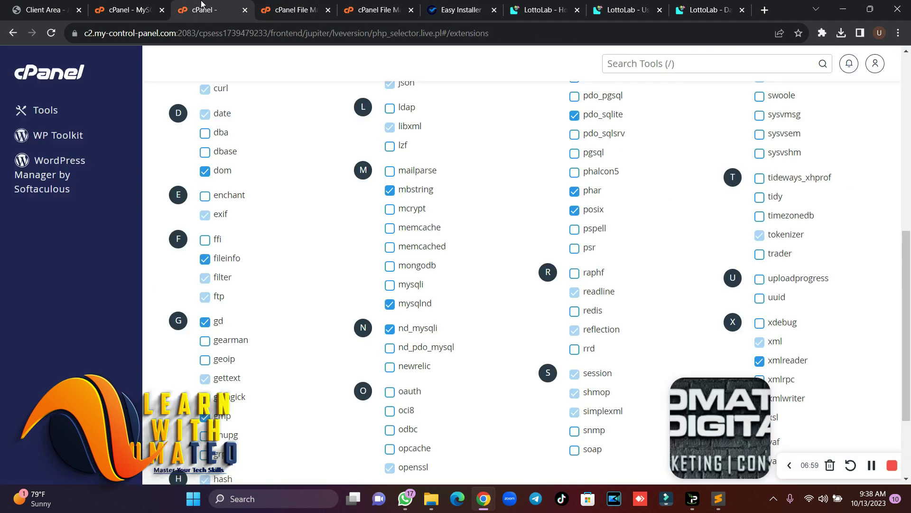
left_click(365, 5)
Step: Set core/bootstrap/cache and core/storage permissions to 0775
double_click(266, 192)
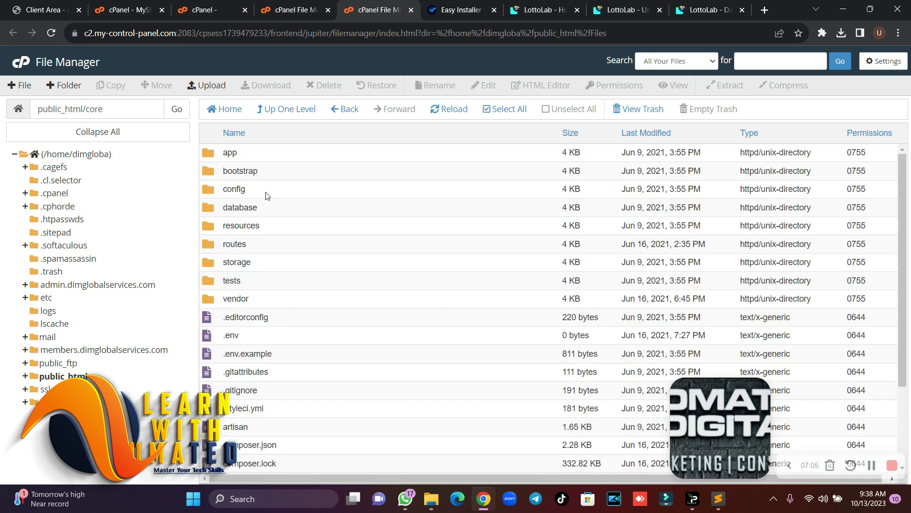
double_click(327, 170)
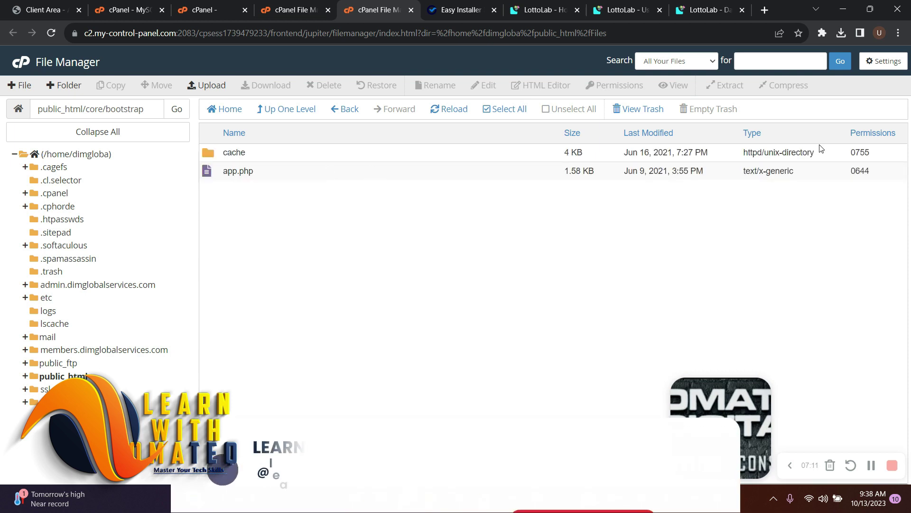
left_click(855, 155)
type("0")
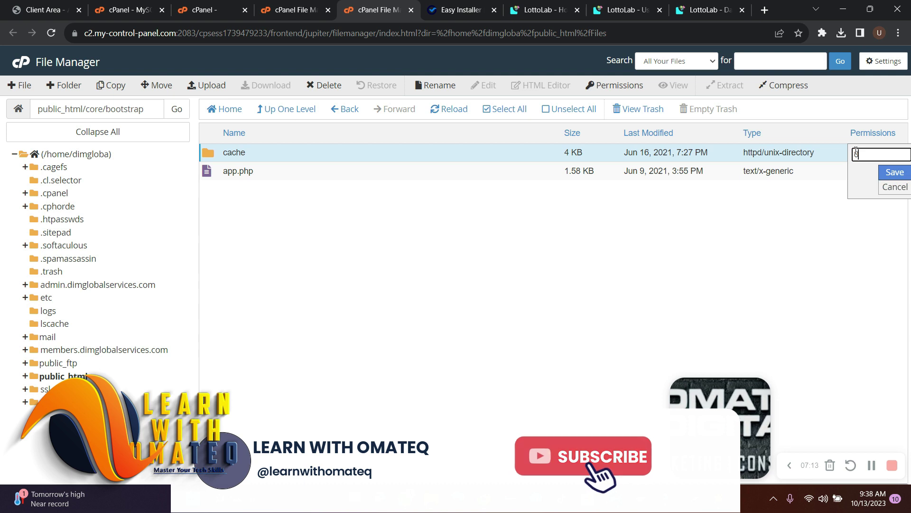
type("775")
key("Return")
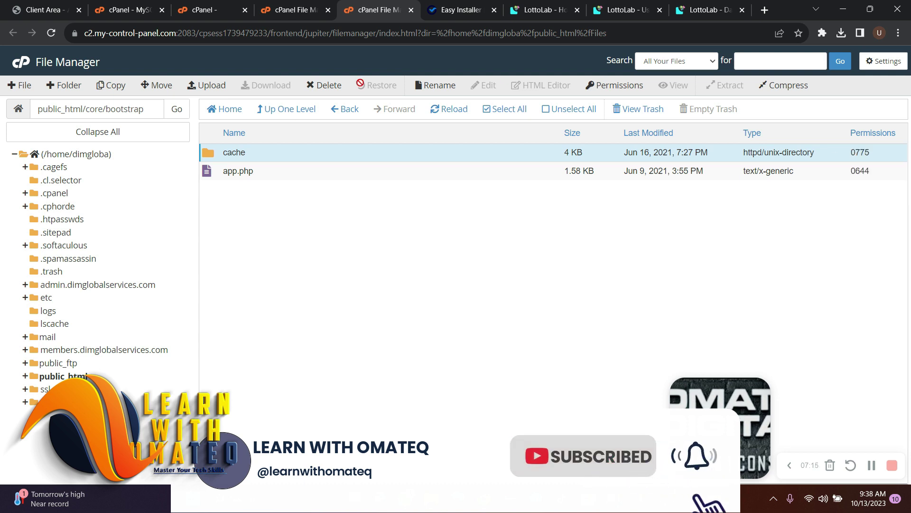
left_click(294, 112)
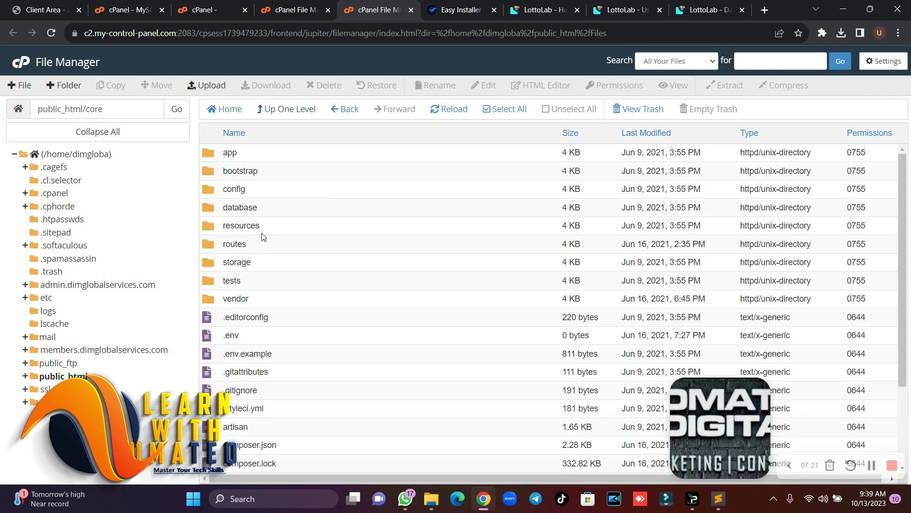
double_click(853, 262)
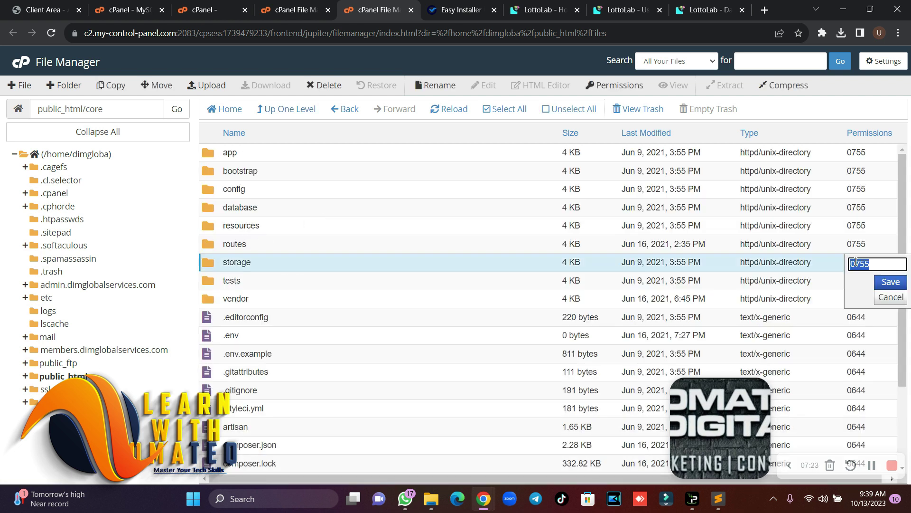
type("0")
key("Return")
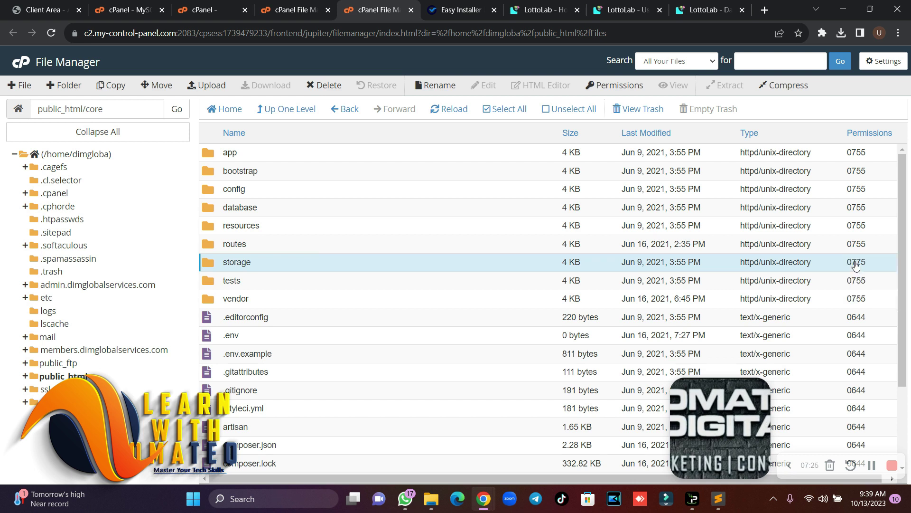
Step: Set storage's app, framework and logs folders to 0775, then return to the installer
double_click(262, 267)
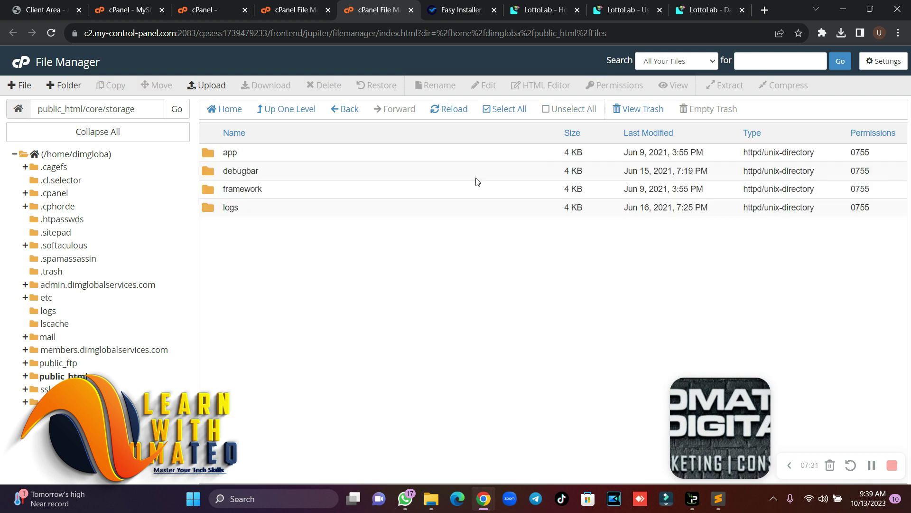
double_click(868, 154)
type("07")
key("Return")
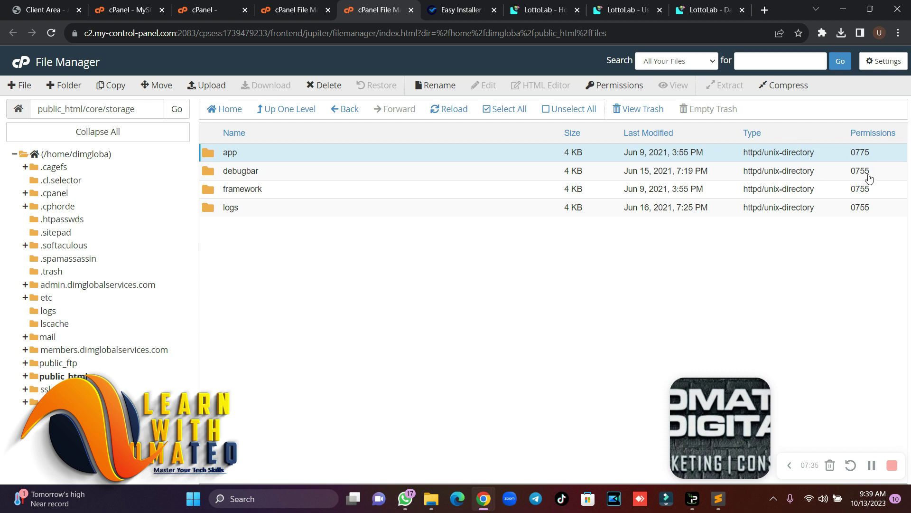
double_click(870, 190)
type("0775")
key("Return")
double_click(867, 208)
type("0")
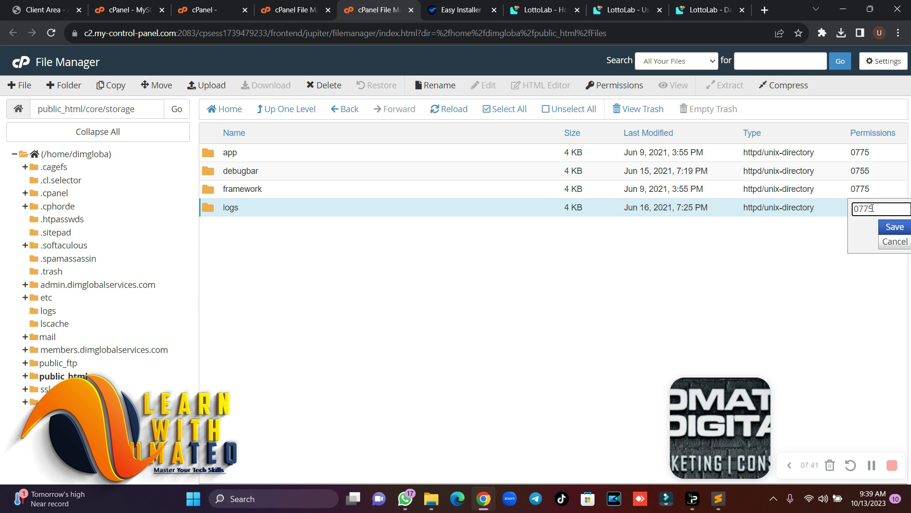
left_click(895, 227)
left_click(463, 7)
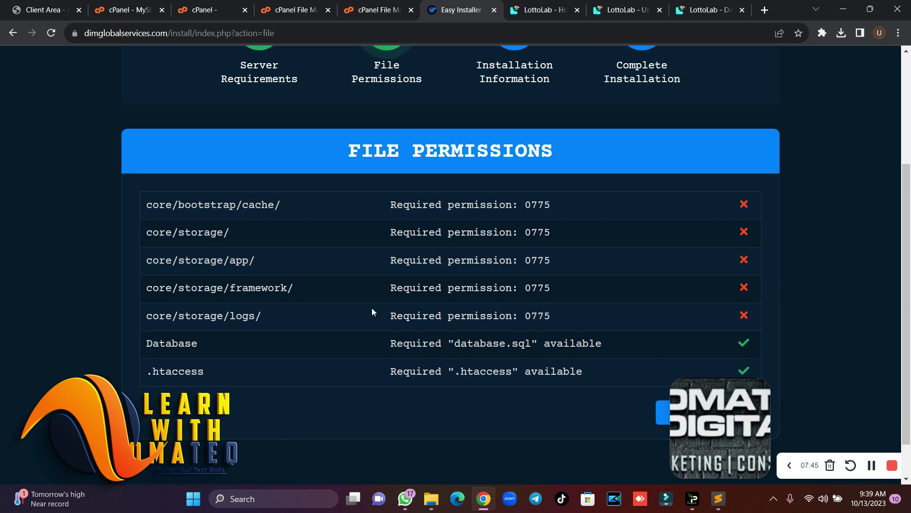
Step: Recheck file permissions until all pass and continue to Installation Information
scroll(909, 217, "down", 1)
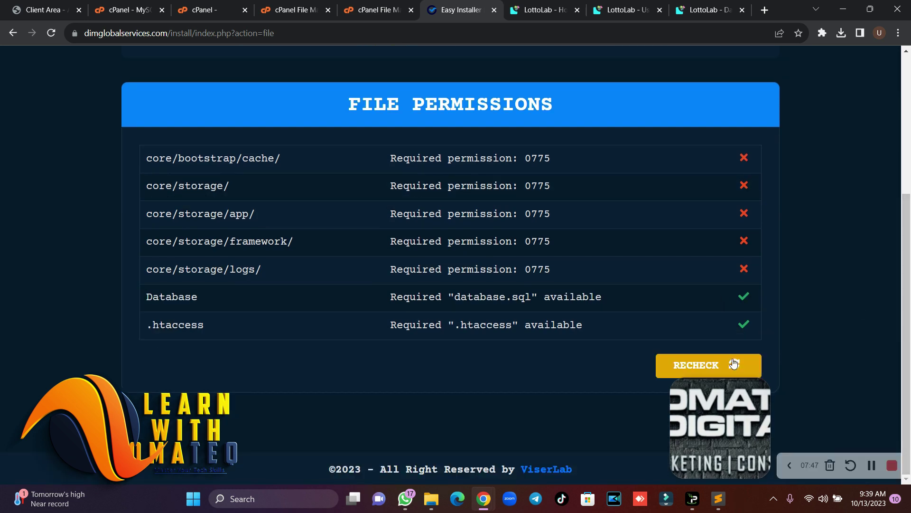
left_click(704, 364)
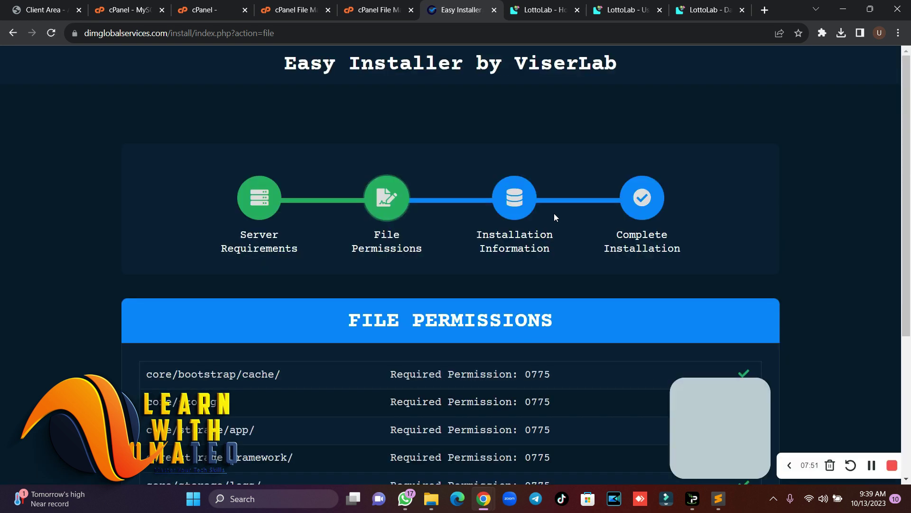
scroll(908, 285, "down", 5)
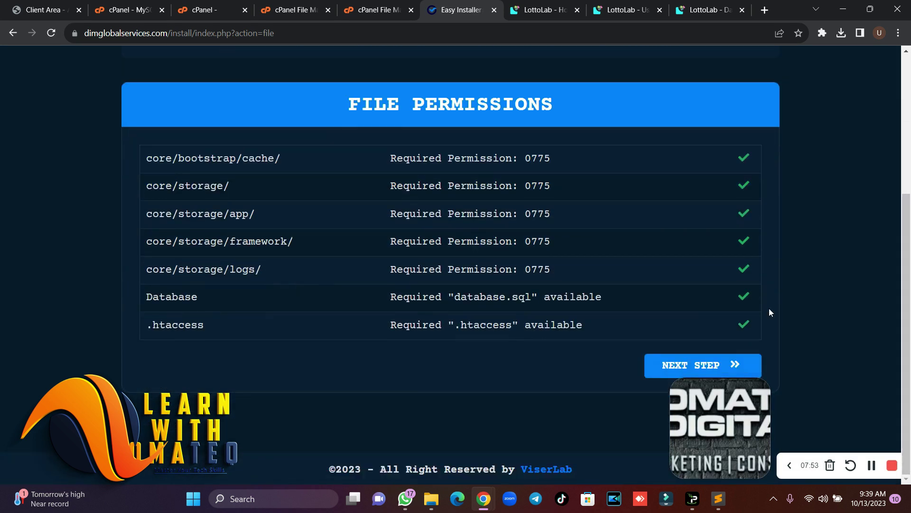
left_click(688, 366)
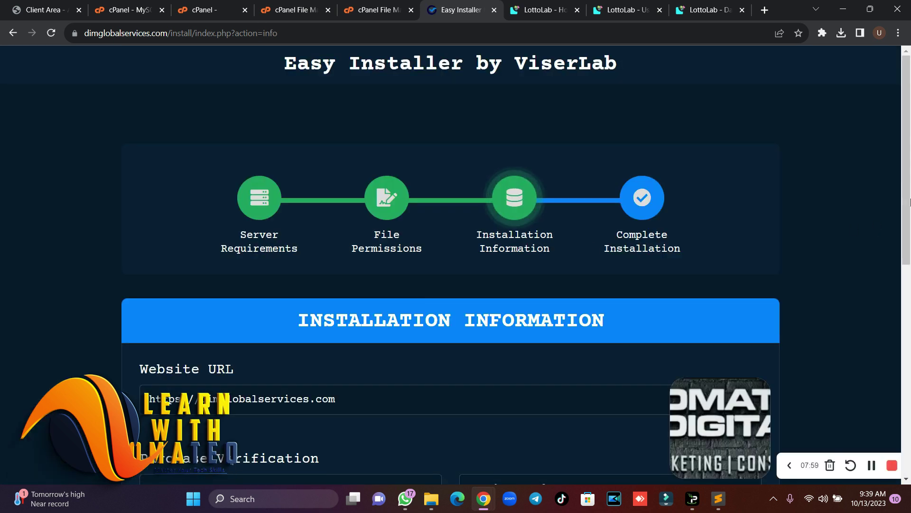
Step: Enter the purchase username and fill in the saved purchase code
scroll(910, 244, "down", 3)
scroll(910, 245, "down", 2)
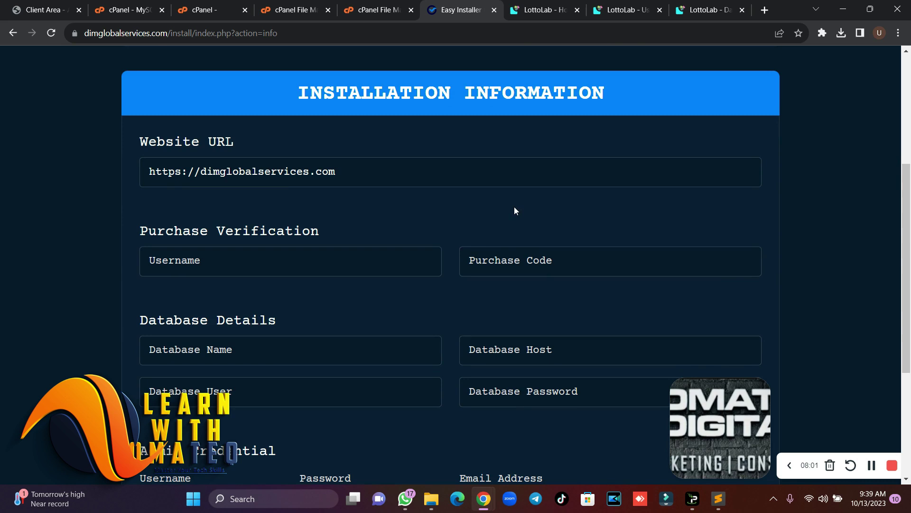
scroll(901, 255, "down", 1)
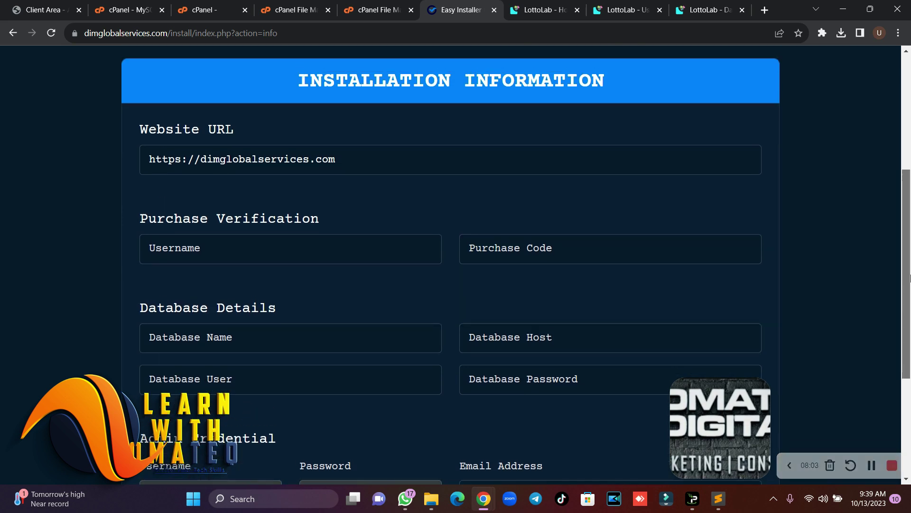
left_click(317, 247)
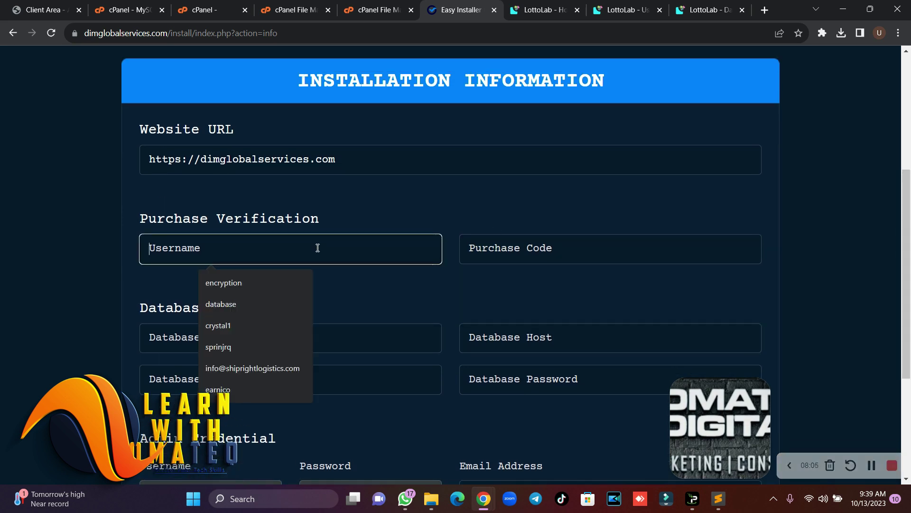
type("nulled")
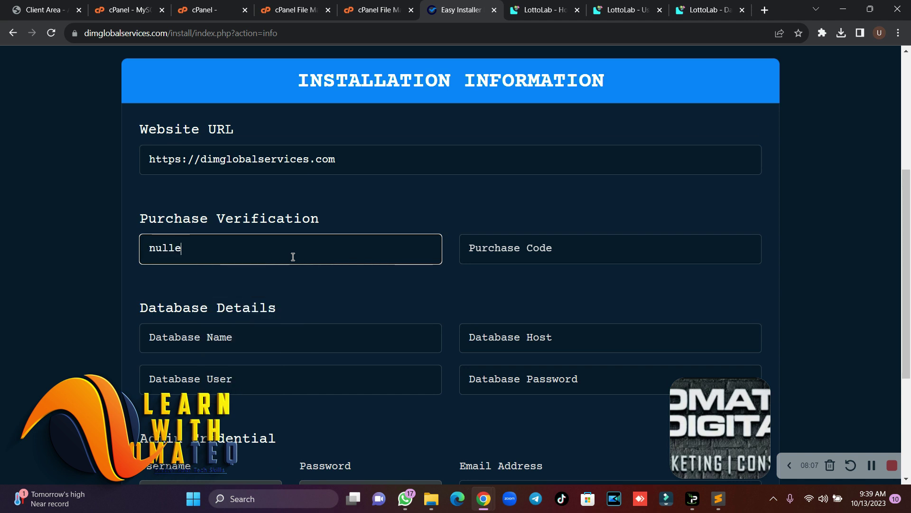
left_click(587, 263)
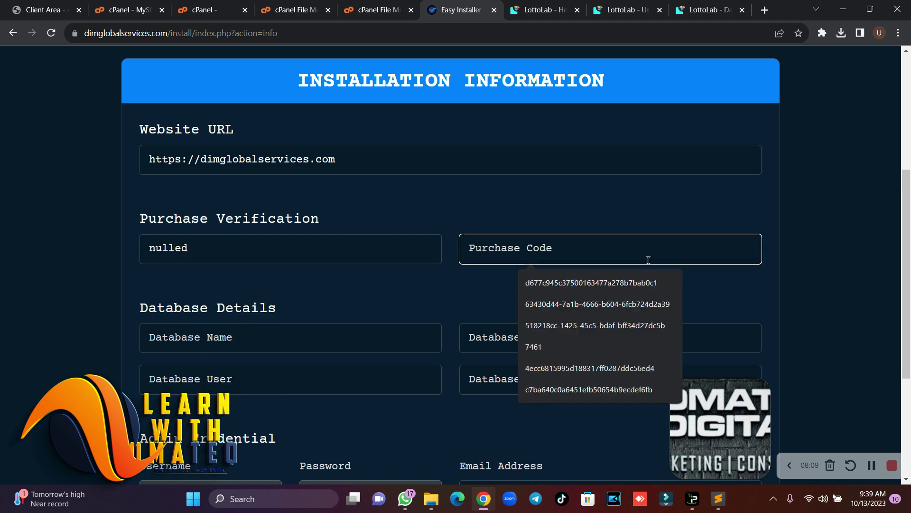
left_click(627, 275)
Step: Paste the database password and set the database host to localhost
scroll(516, 263, "down", 2)
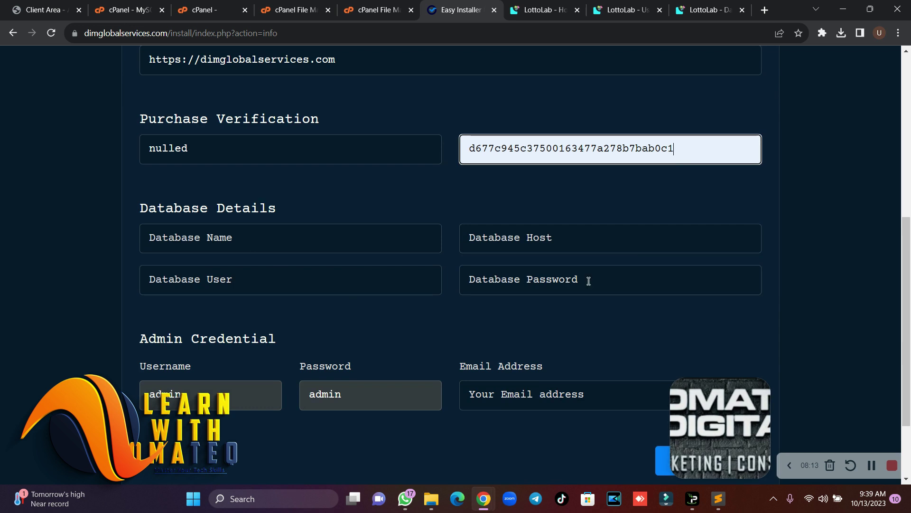
left_click(631, 280)
key("ctrl+v")
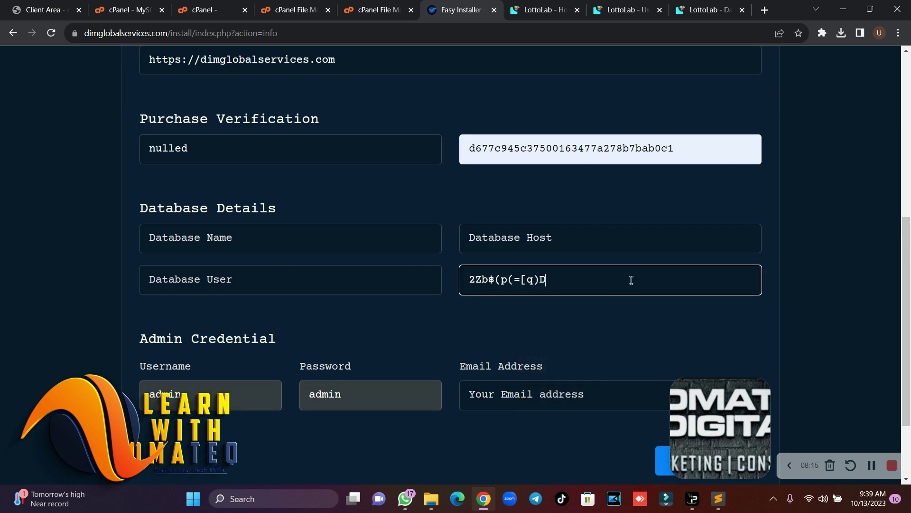
left_click(583, 236)
left_click(561, 269)
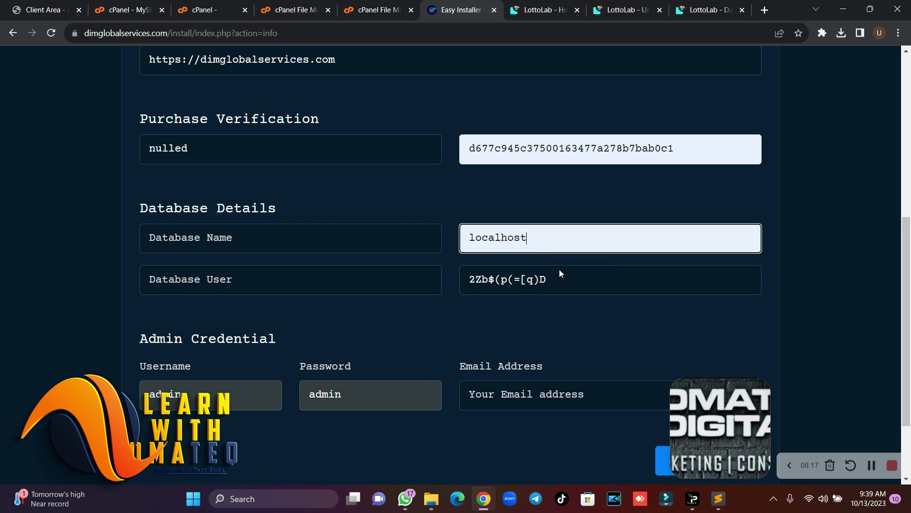
Step: Copy dimgloba_lottery from the cPanel wizard into Database Name and Database User
left_click(133, 5)
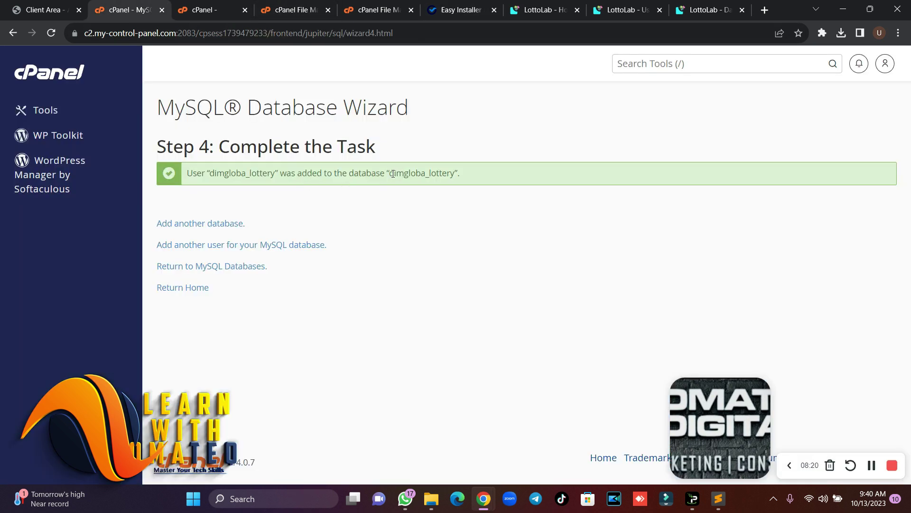
left_click_drag(392, 171, 459, 176)
key("ctrl+c")
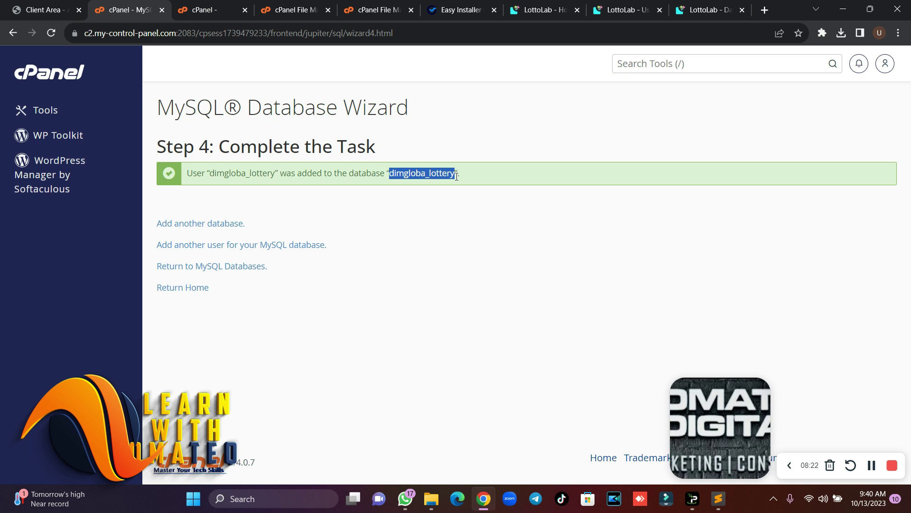
left_click(358, 13)
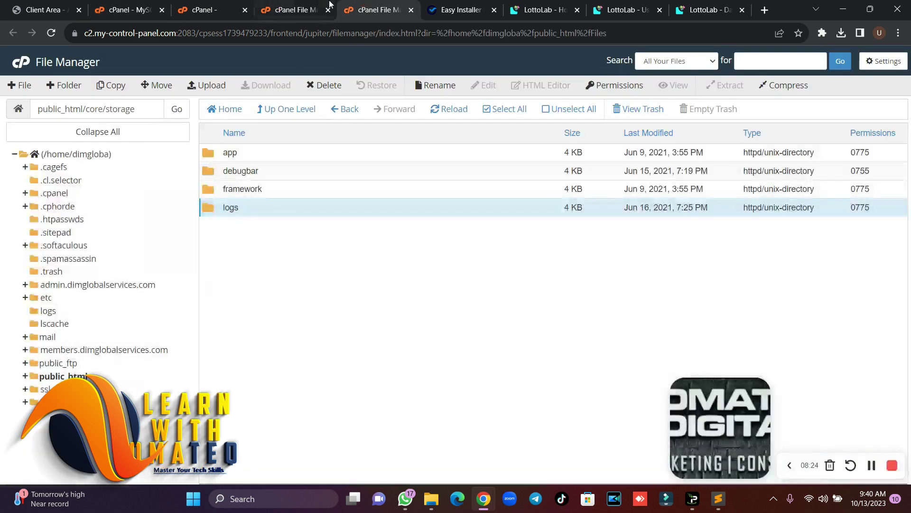
left_click(463, 10)
left_click(288, 147)
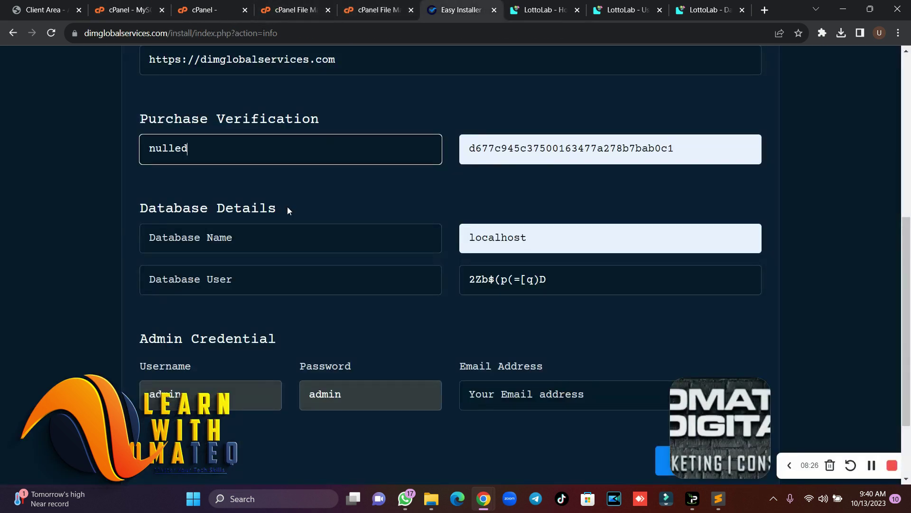
left_click(288, 237)
key("ctrl+v")
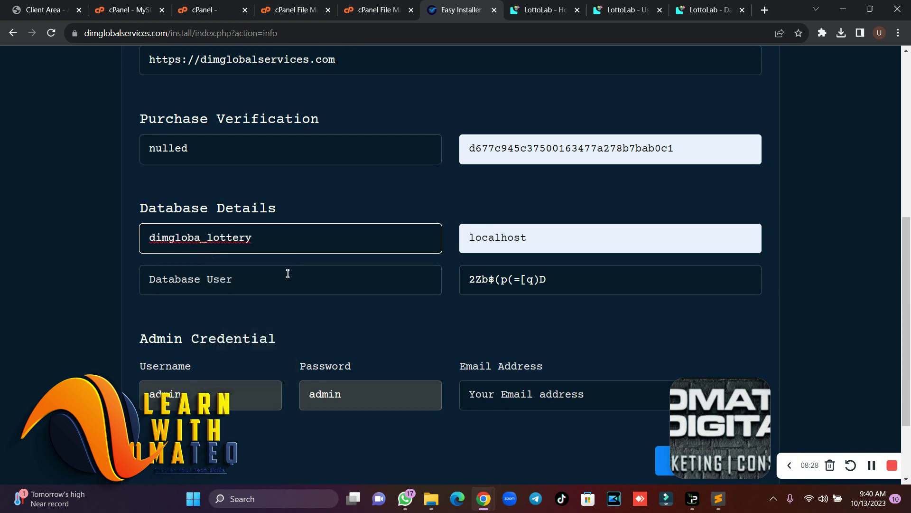
left_click(287, 274)
key("ctrl+v")
left_click(228, 394)
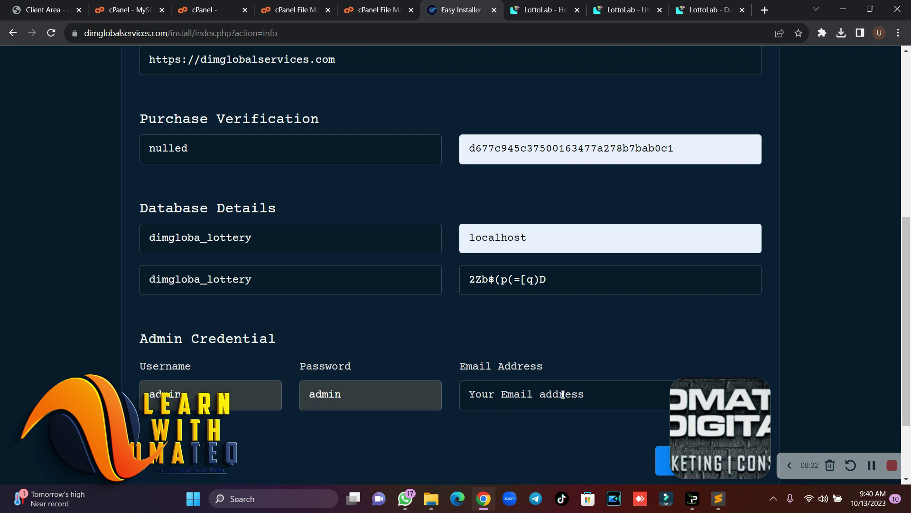
Step: Fill in the saved admin email address and start the installation
scroll(562, 394, "down", 2)
left_click(583, 310)
type("su")
left_click(589, 344)
scroll(755, 340, "down", 1)
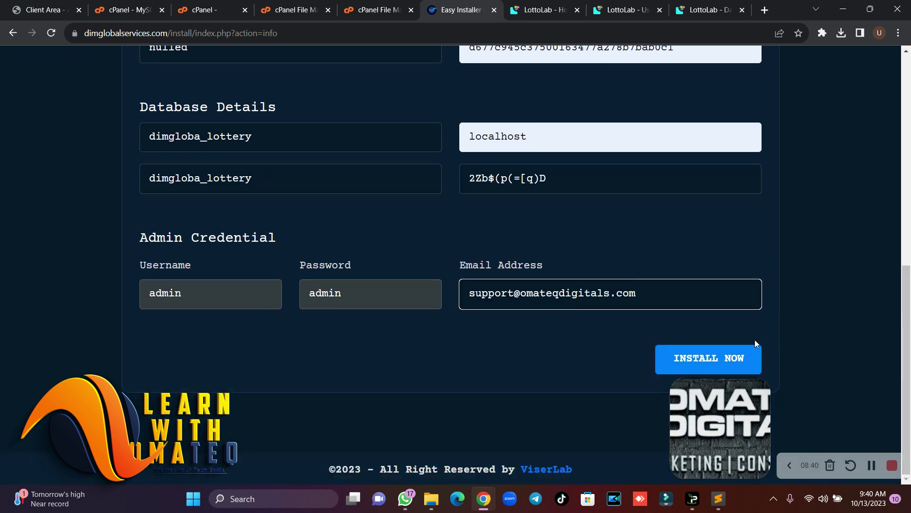
left_click(732, 360)
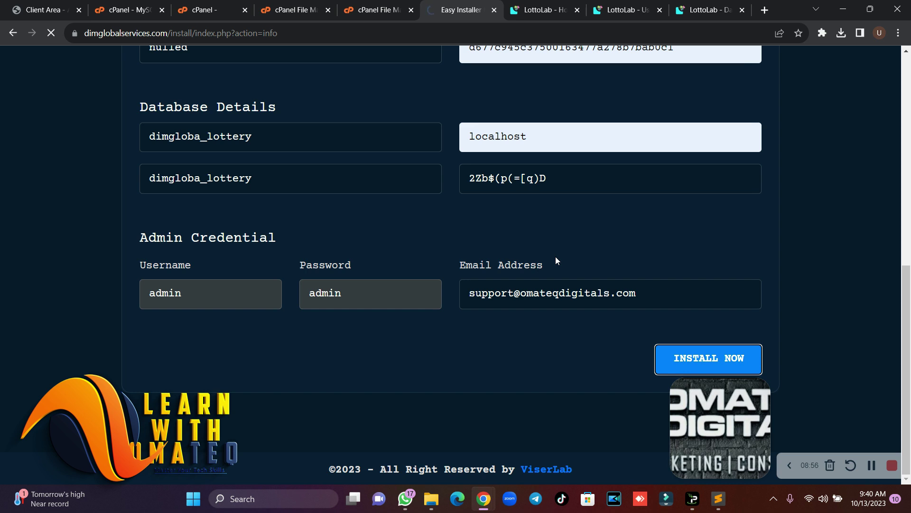
Step: Scroll the Complete Installation page confirming the admin email was set
left_click_drag(909, 247, 909, 355)
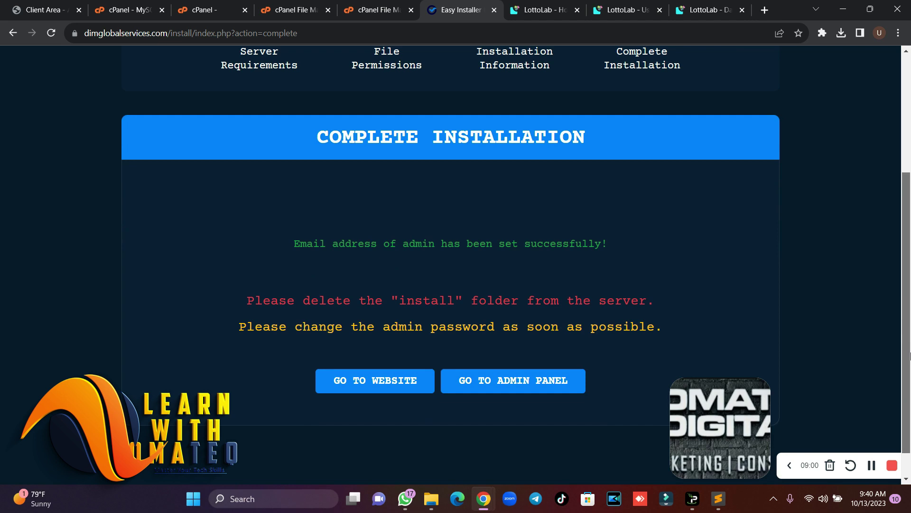
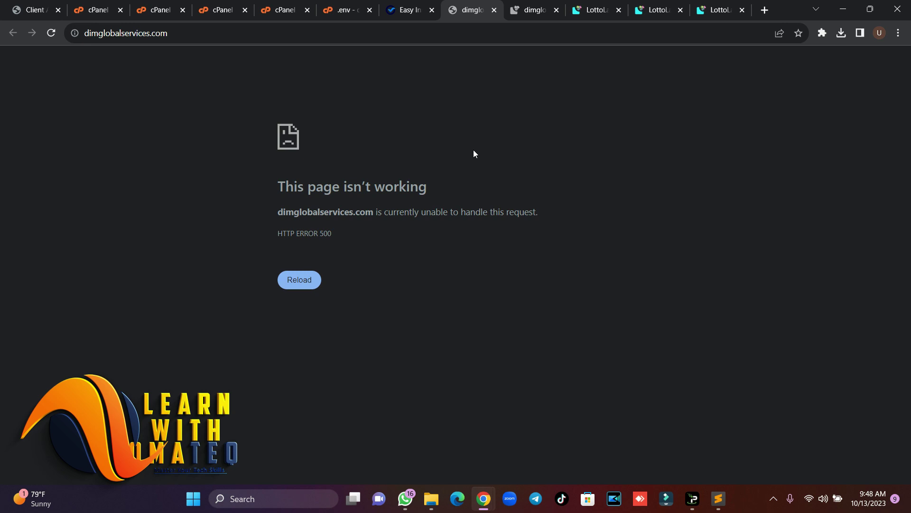
Step: Close the .env File Manager tab so the site tab with HTTP ERROR 500 is in view
left_click(370, 10)
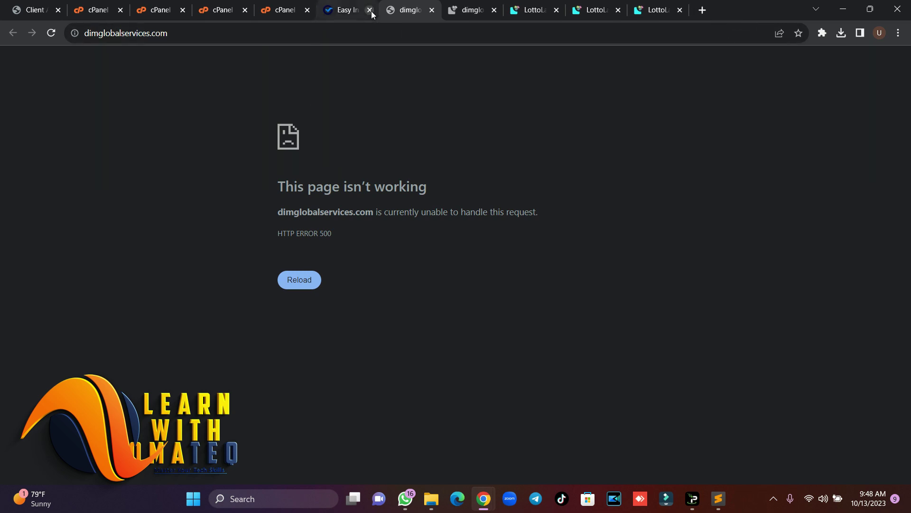
Step: Reload the public_html listing in File Manager and open error_log in the editor
left_click(315, 3)
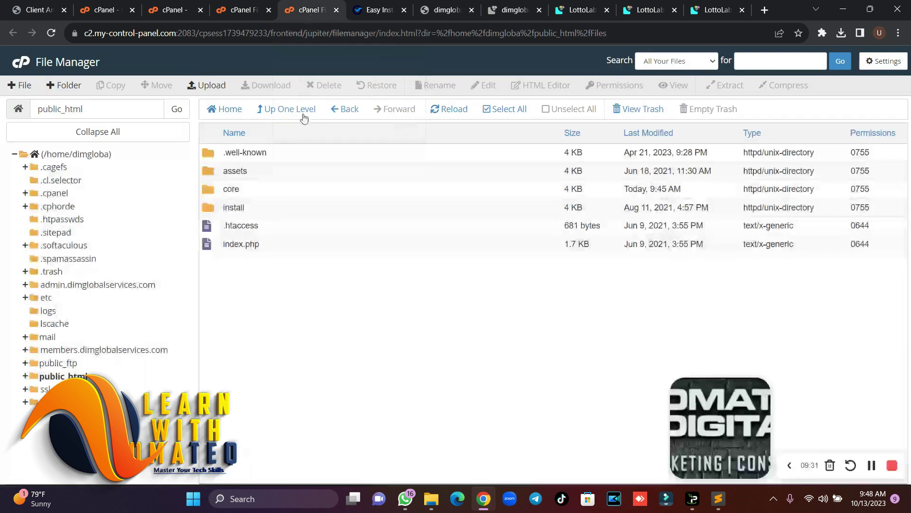
left_click(443, 115)
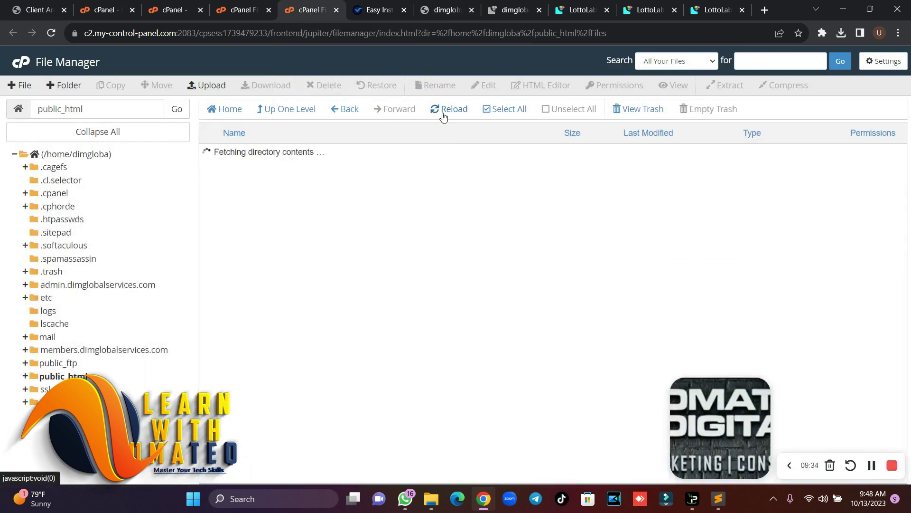
left_click(264, 245)
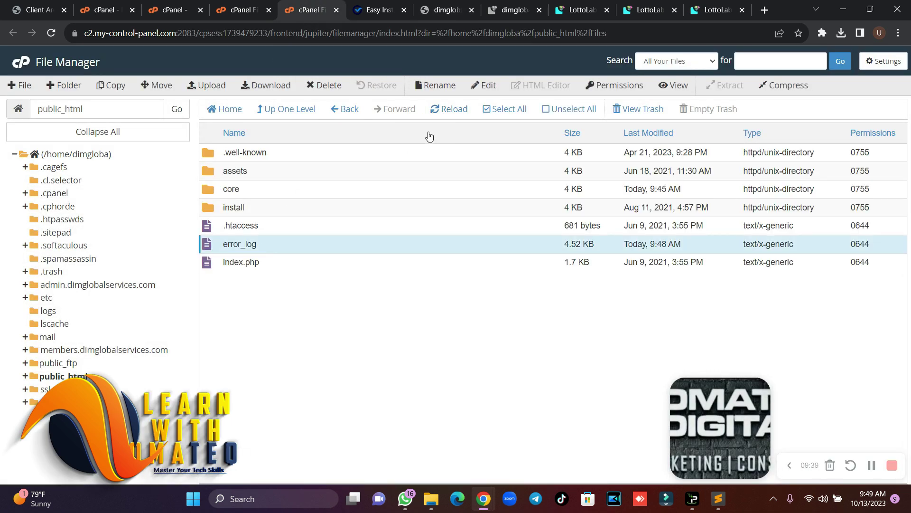
left_click(484, 87)
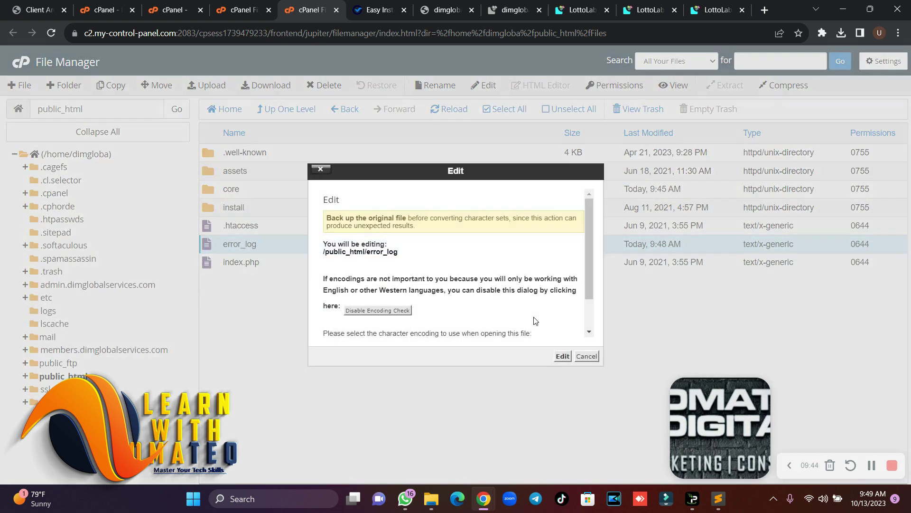
left_click(560, 356)
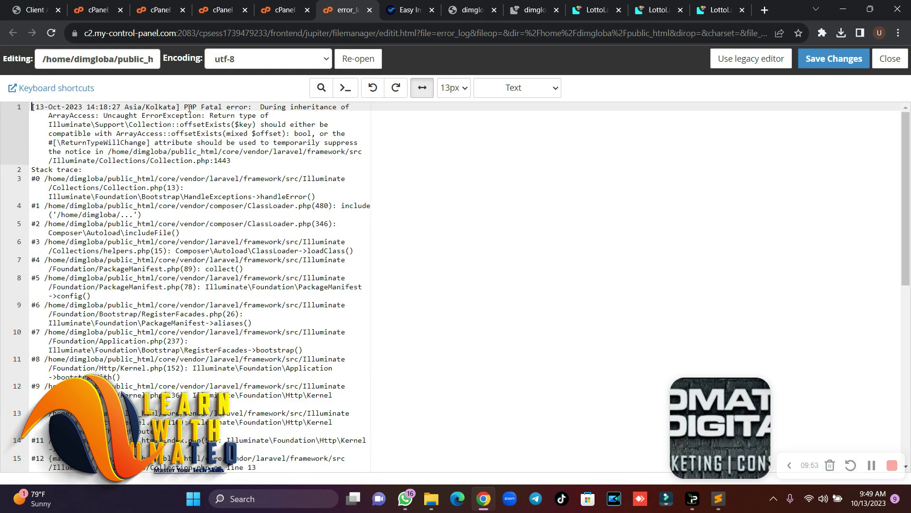
Step: Highlight the PHP Fatal error in the log, then return to the MySQL Database Wizard tab
left_click_drag(184, 107, 258, 107)
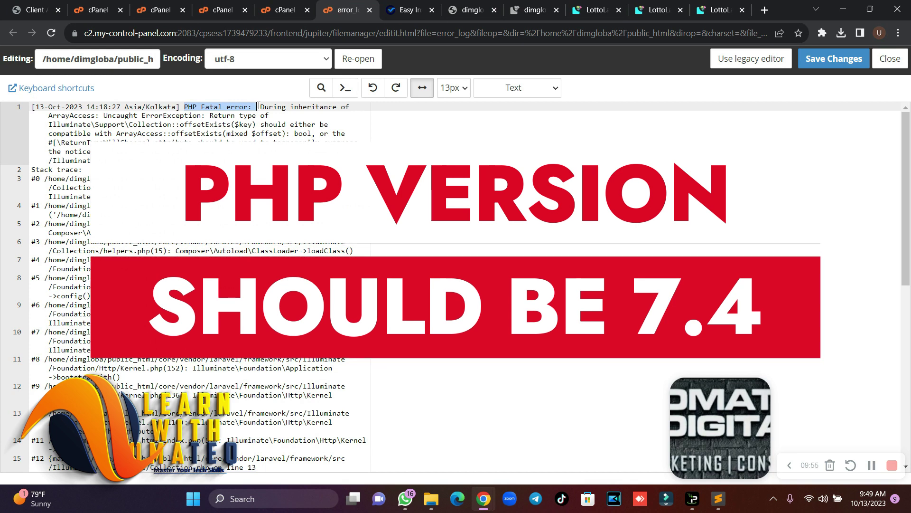
left_click(285, 206)
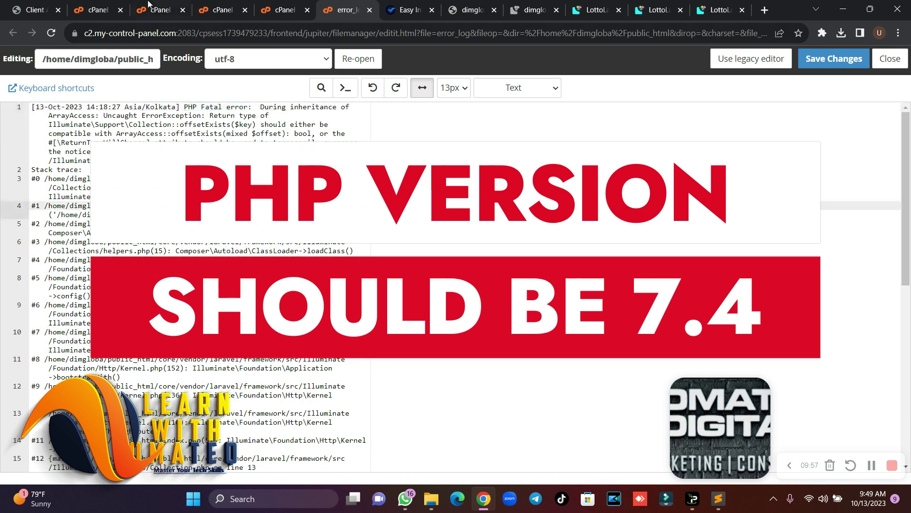
left_click(98, 9)
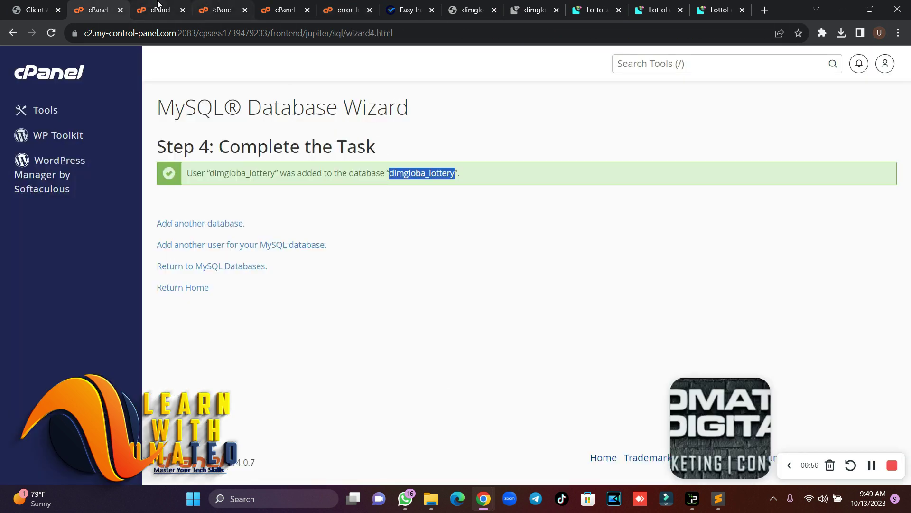
Step: Set the current PHP version to 7.4 in PHP Selector, apply it, and close the duplicate tab
left_click(160, 9)
scroll(909, 197, "up", 1)
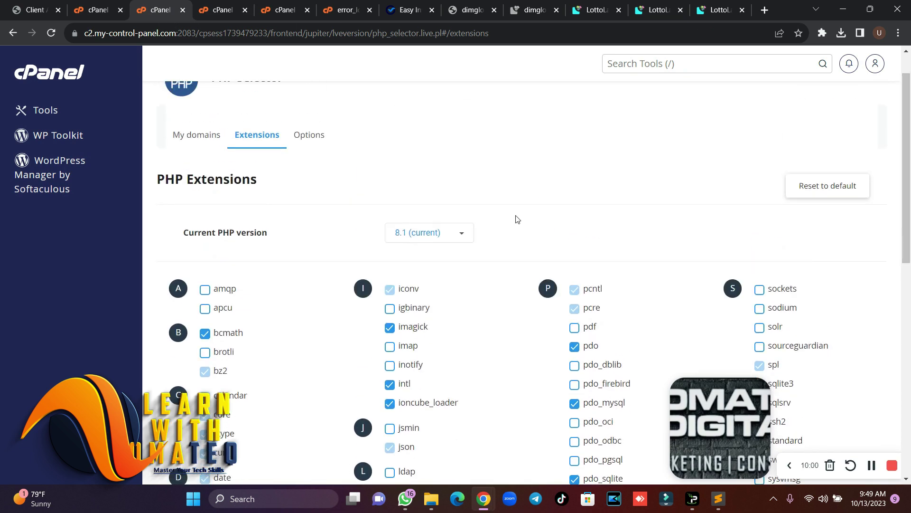
left_click(451, 235)
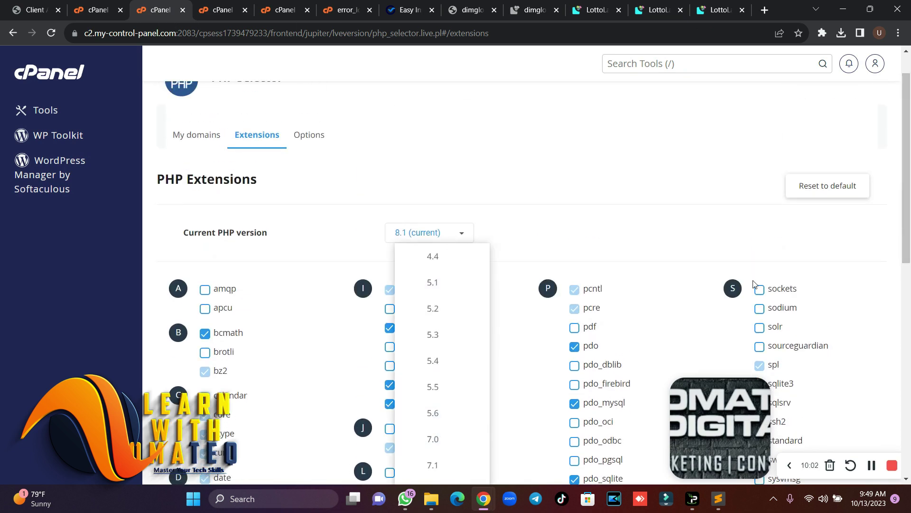
scroll(437, 427, "down", 3)
left_click(430, 404)
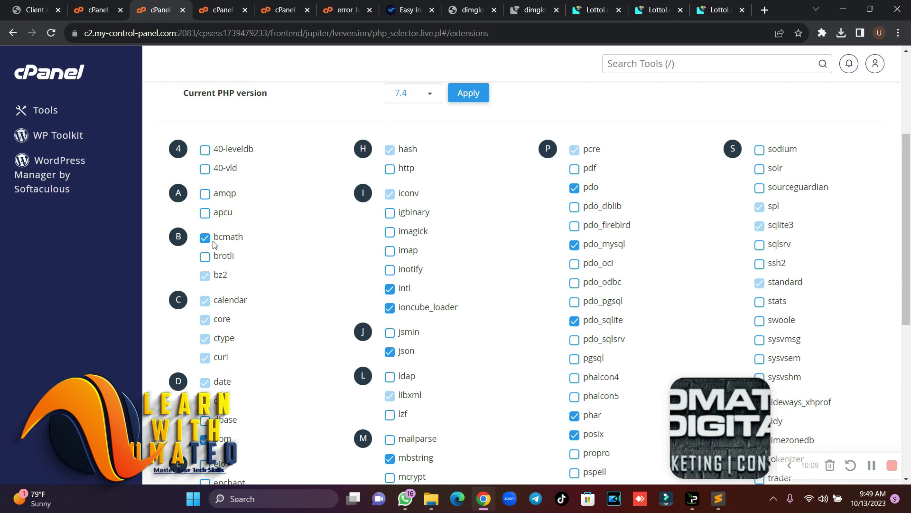
scroll(910, 403, "down", 4)
scroll(909, 404, "down", 5)
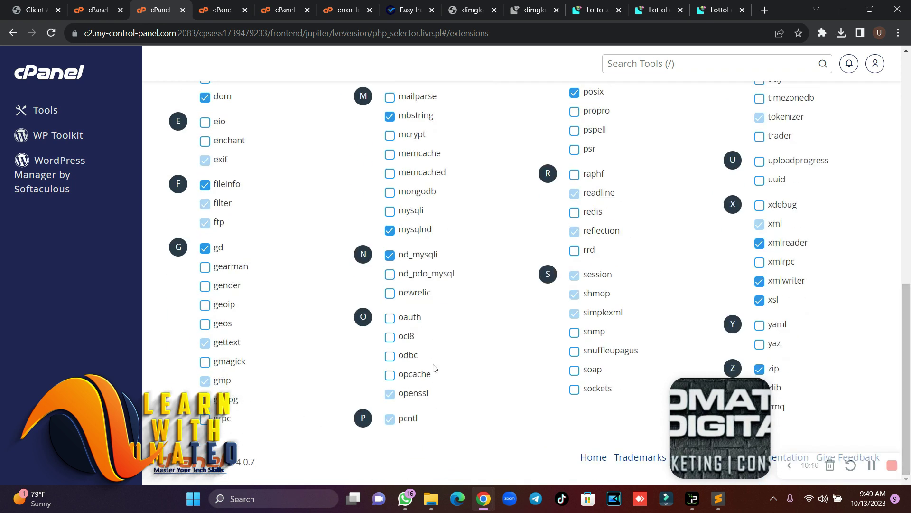
scroll(433, 368, "up", 15)
left_click(483, 268)
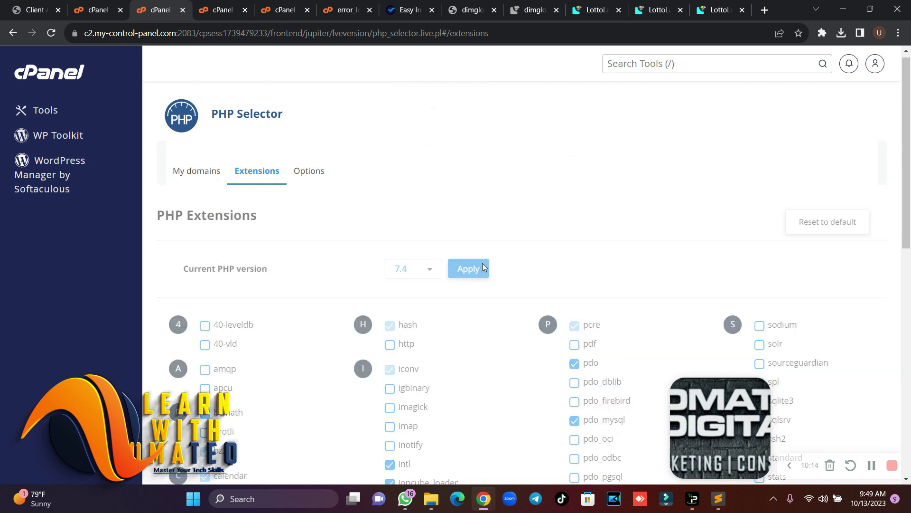
left_click(557, 10)
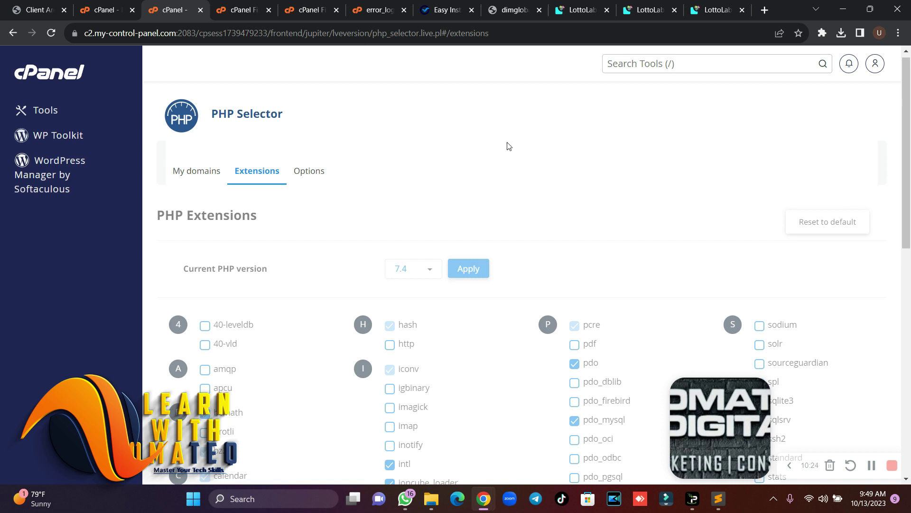
Step: Reload the LottoLab site, accept the cookie notice, and open the Register page
left_click(506, 5)
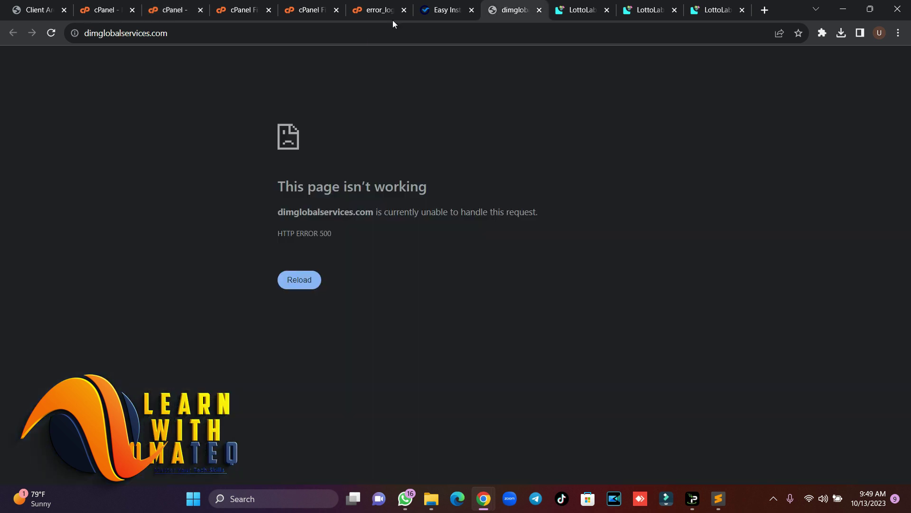
left_click(51, 33)
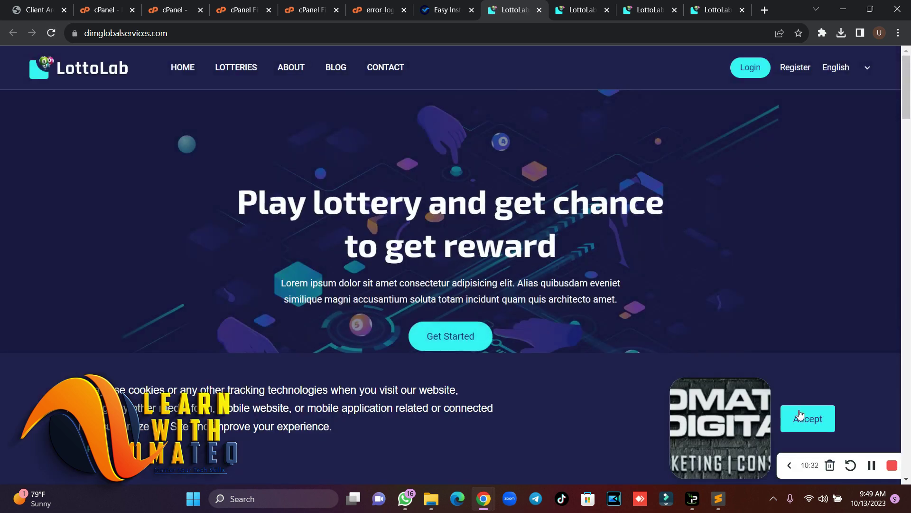
left_click(807, 424)
left_click_drag(907, 72, 909, 148)
left_click(808, 418)
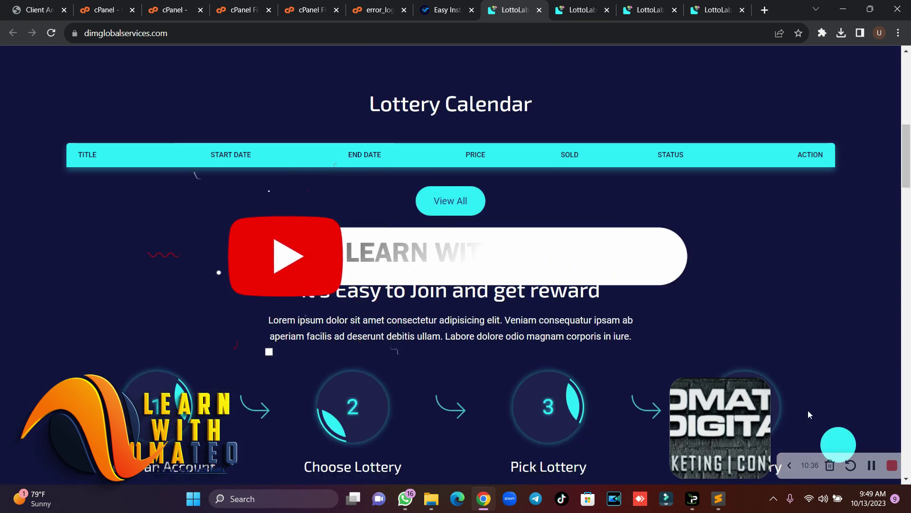
left_click_drag(910, 132, 910, 90)
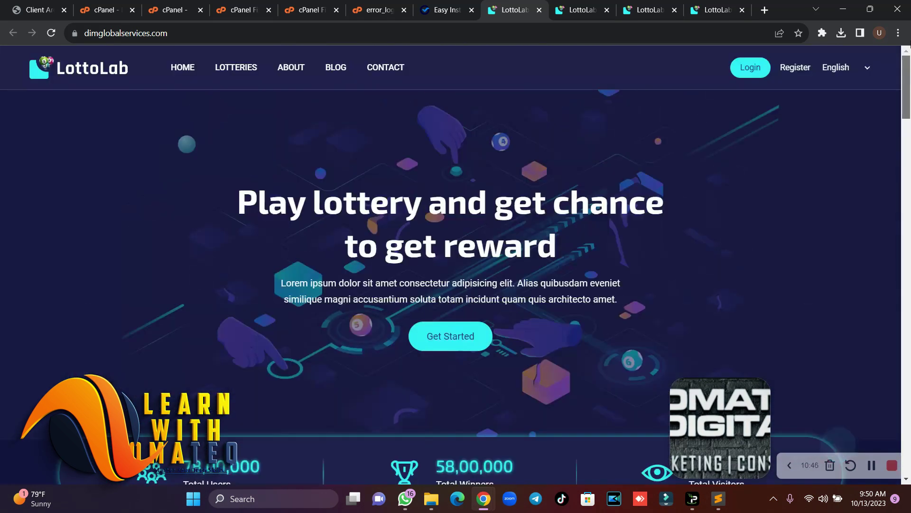
left_click(803, 69)
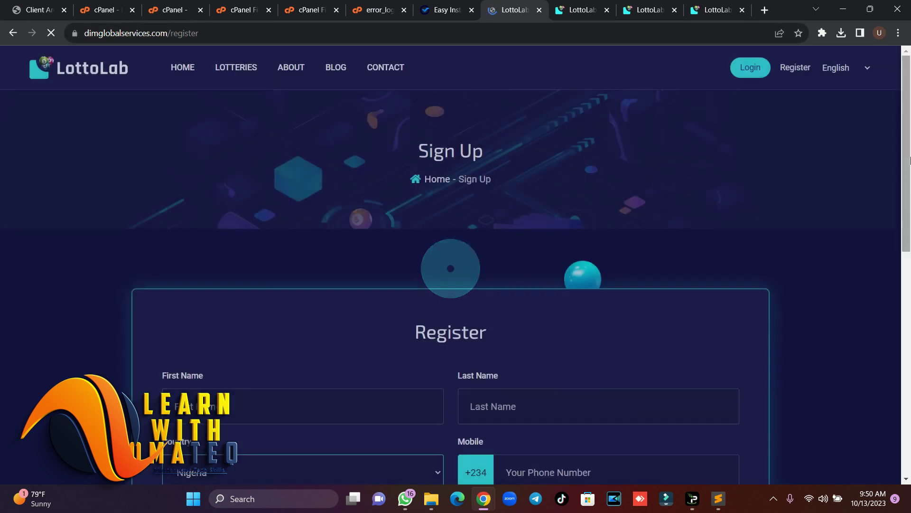
Step: Go to the admin area at dimglobalservices.com/admin
left_click(321, 42)
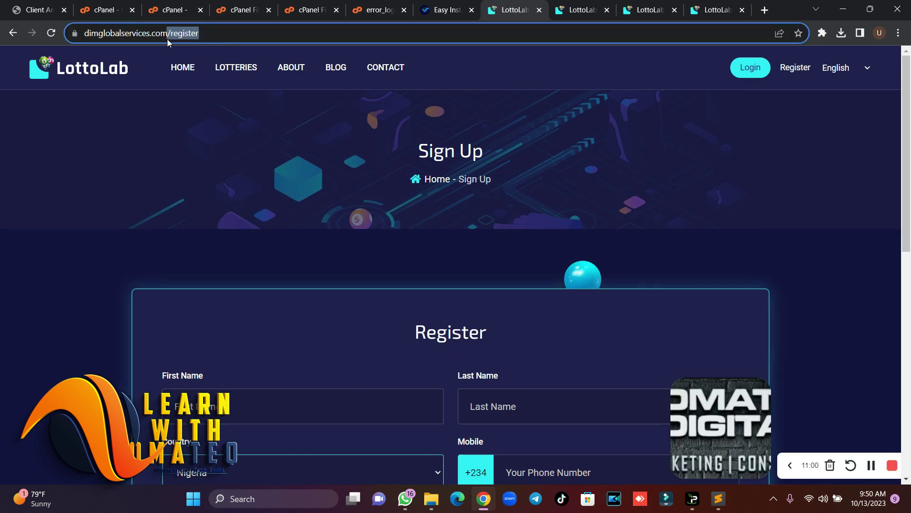
type("/admin")
key("Return")
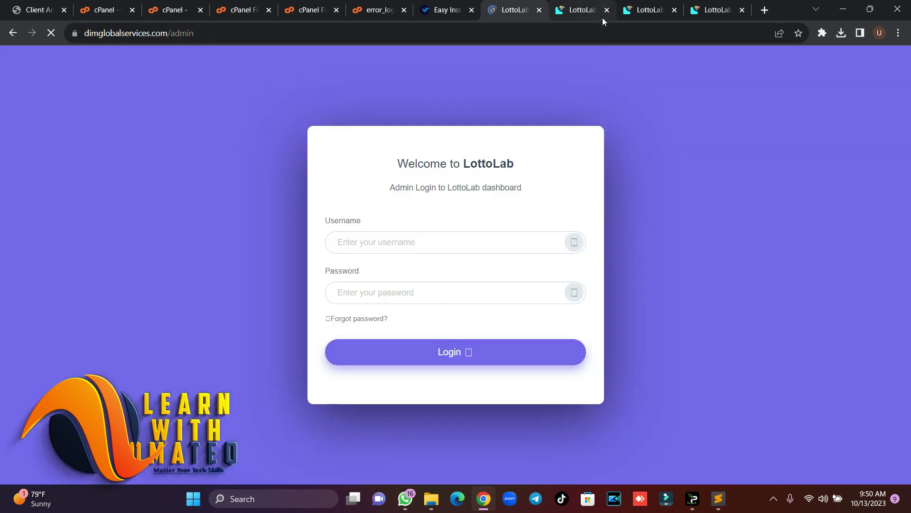
Step: Log in to the LottoLab admin panel with username admin and its password
left_click(356, 242)
key("Tab")
left_click(469, 355)
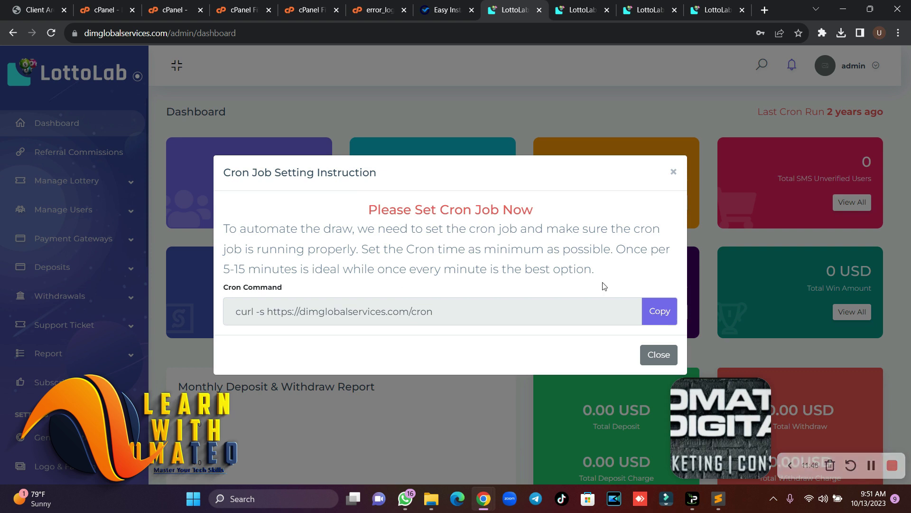
Step: Copy the dashboard's curl cron command and reload the cPanel Cron Jobs page
left_click(660, 311)
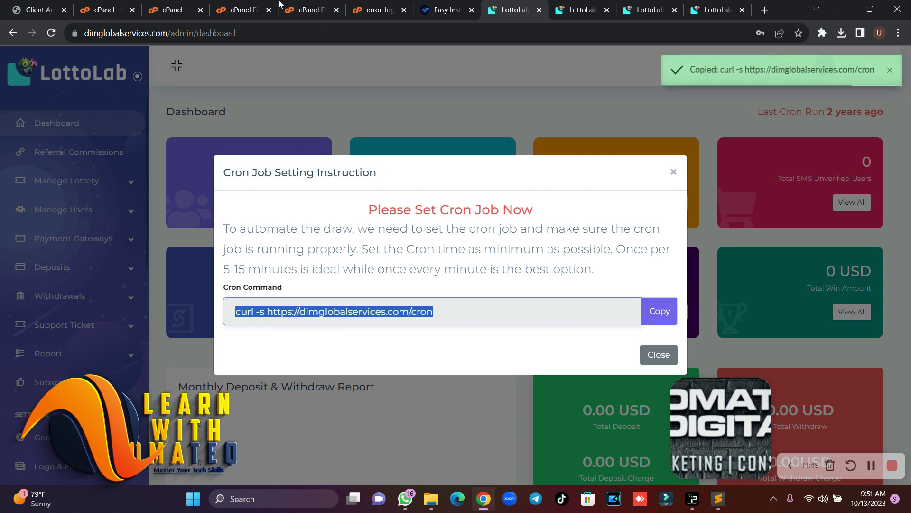
left_click(236, 9)
left_click(125, 5)
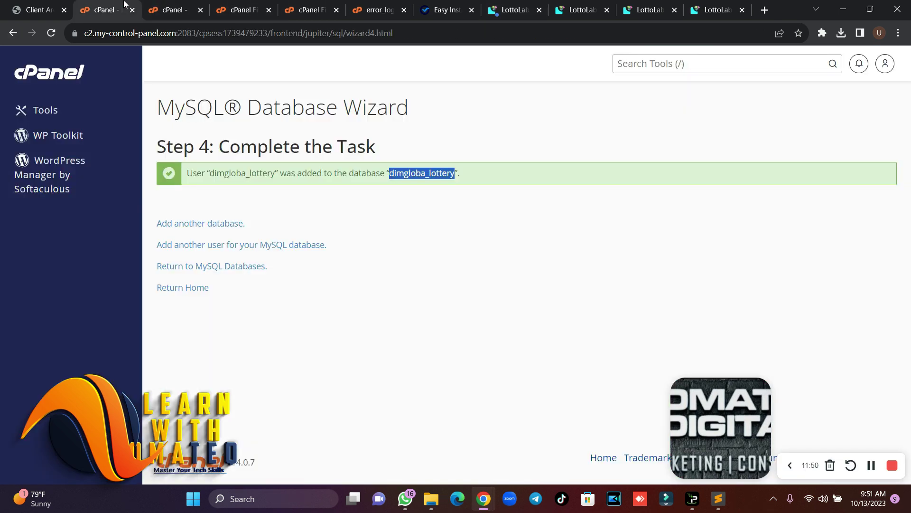
left_click(59, 86)
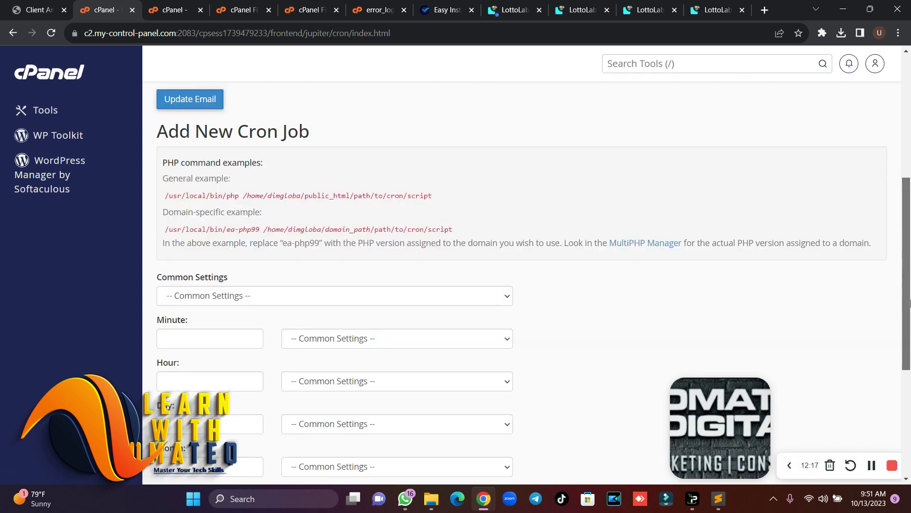
scroll(232, 220, "down", 2)
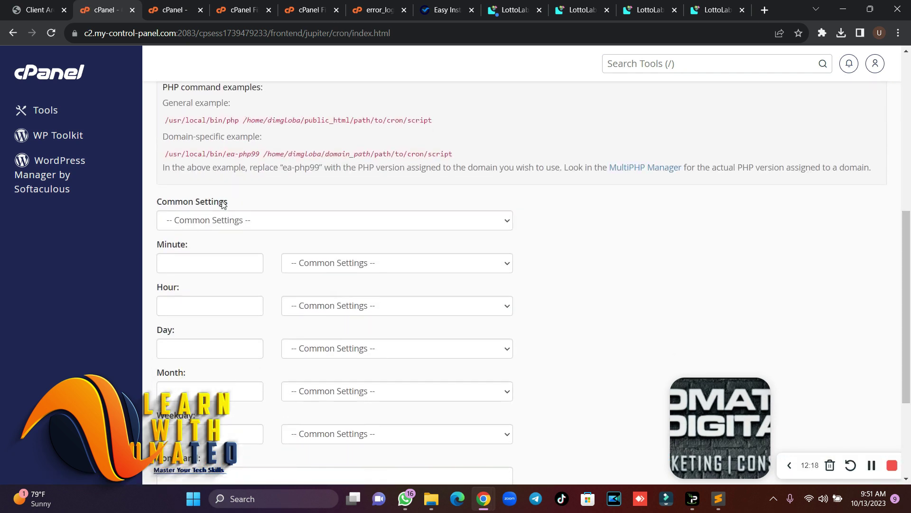
left_click(233, 221)
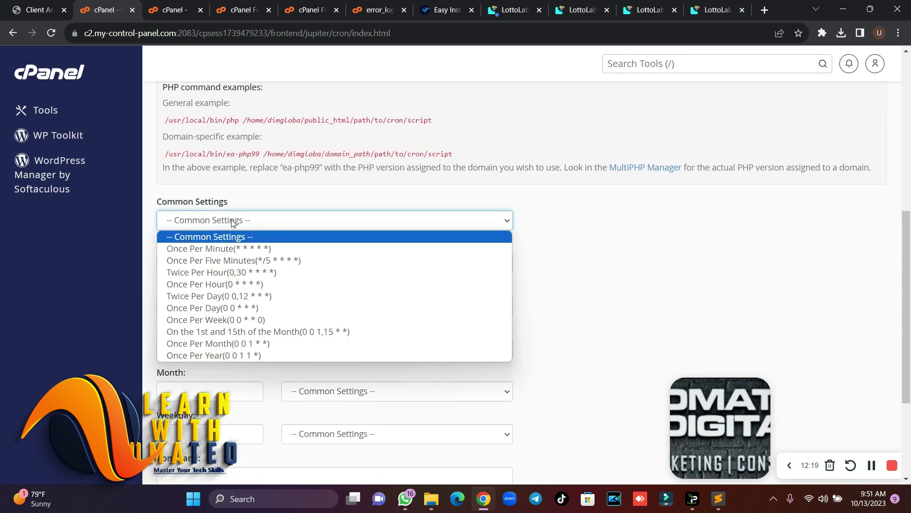
left_click(246, 256)
scroll(438, 406, "down", 4)
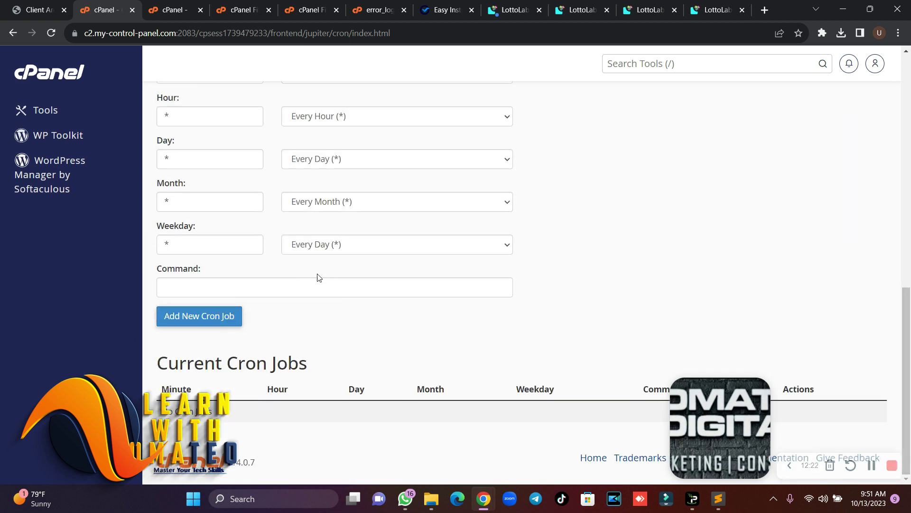
left_click(278, 288)
type("curl -s https://dimglobalservices.com/cron")
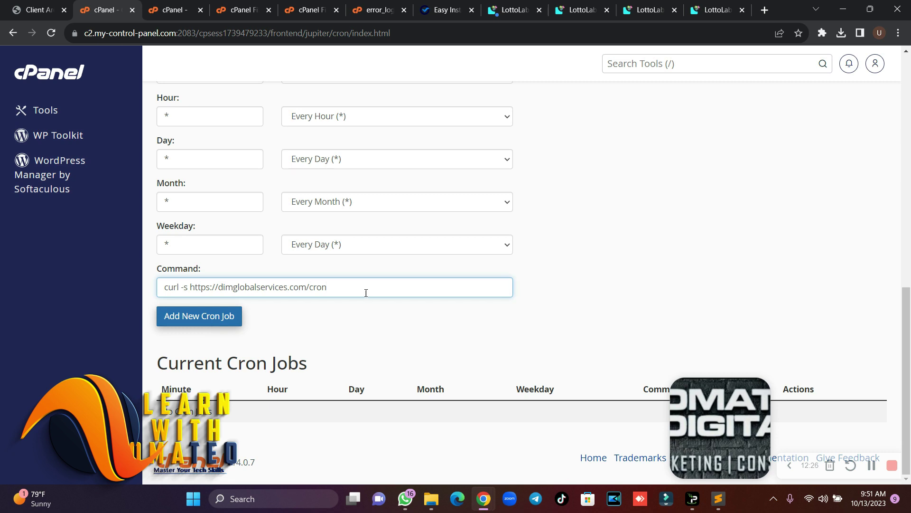
left_click(514, 10)
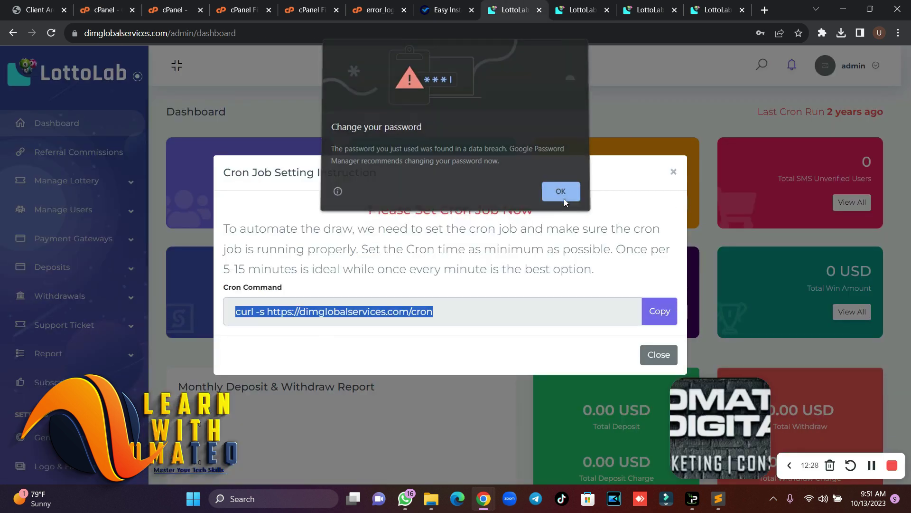
left_click(564, 198)
Step: Close the cron instructions dialog and open Settings > Logo & Favicon to pick a new logo
left_click(665, 355)
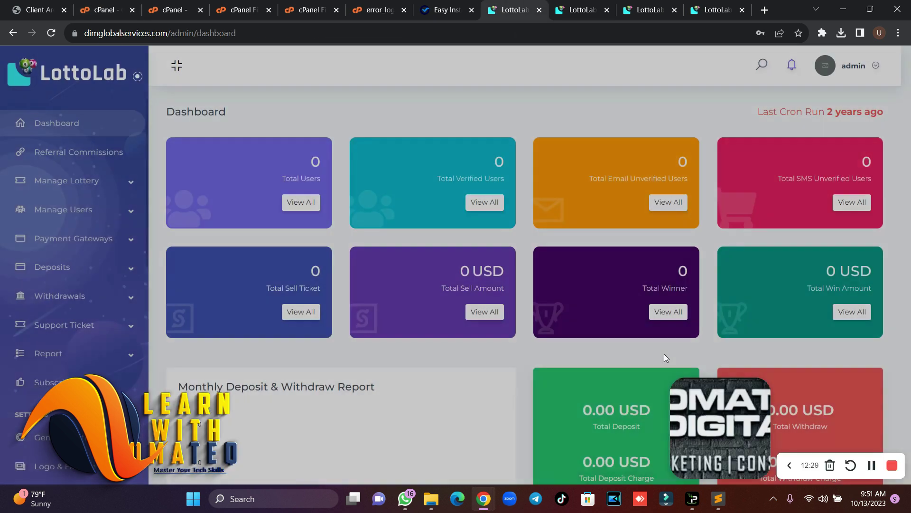
scroll(910, 136, "down", 5)
scroll(910, 136, "up", 5)
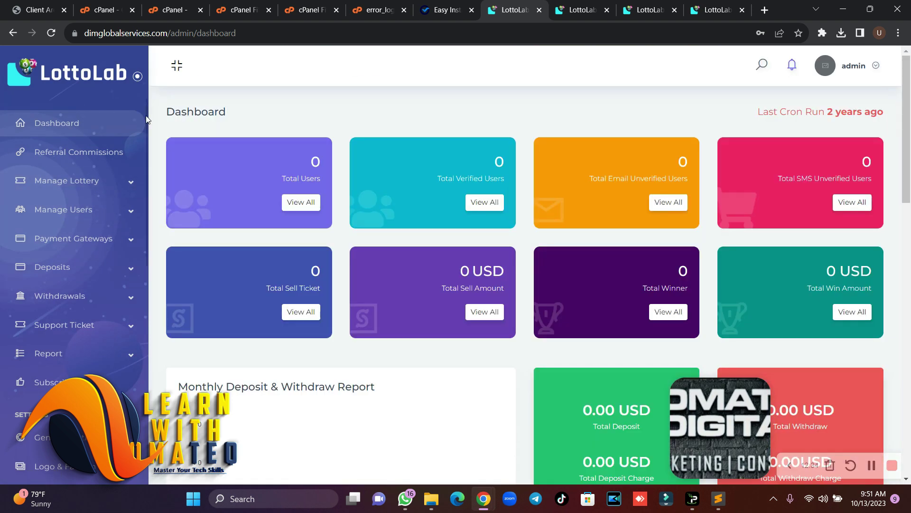
left_click_drag(147, 125, 157, 340)
left_click_drag(78, 73, 66, 71)
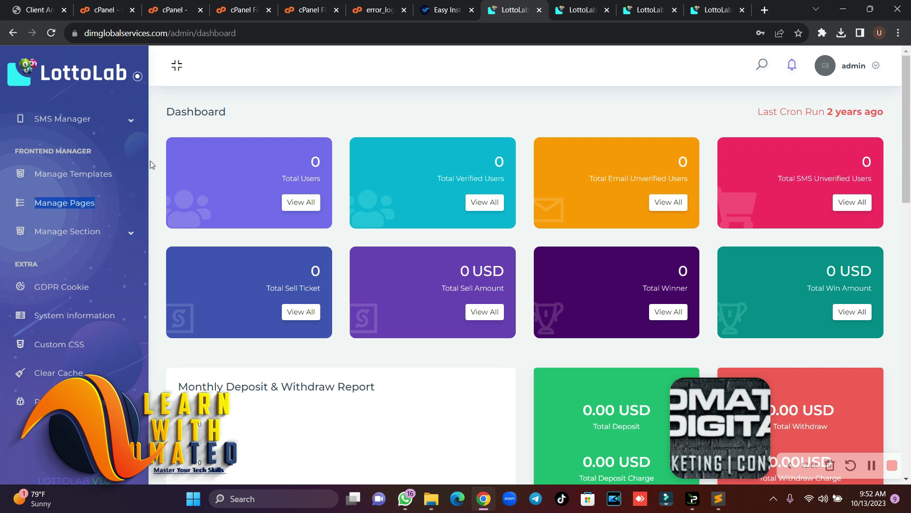
key("ctrl+a")
left_click(1, 144)
scroll(76, 237, "up", 5)
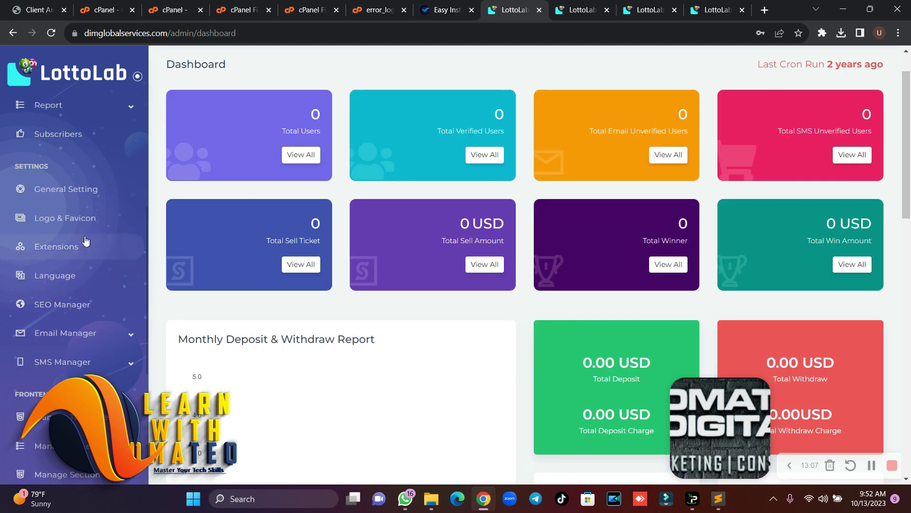
left_click(79, 224)
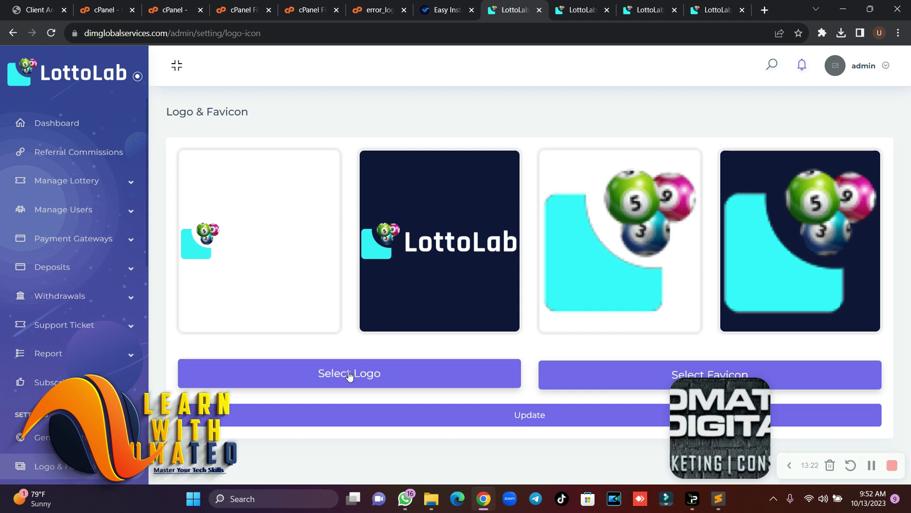
left_click(348, 373)
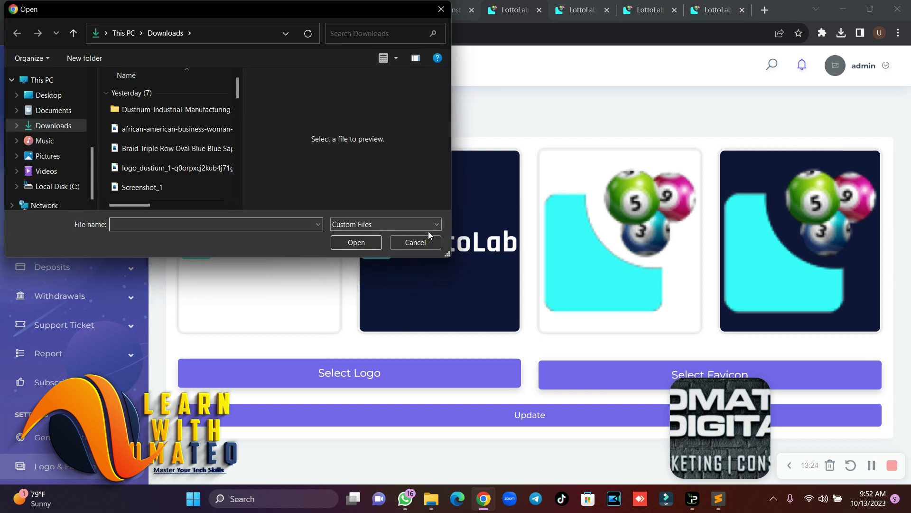
Step: Cancel the logo file picker and go to General Setting instead
left_click(423, 241)
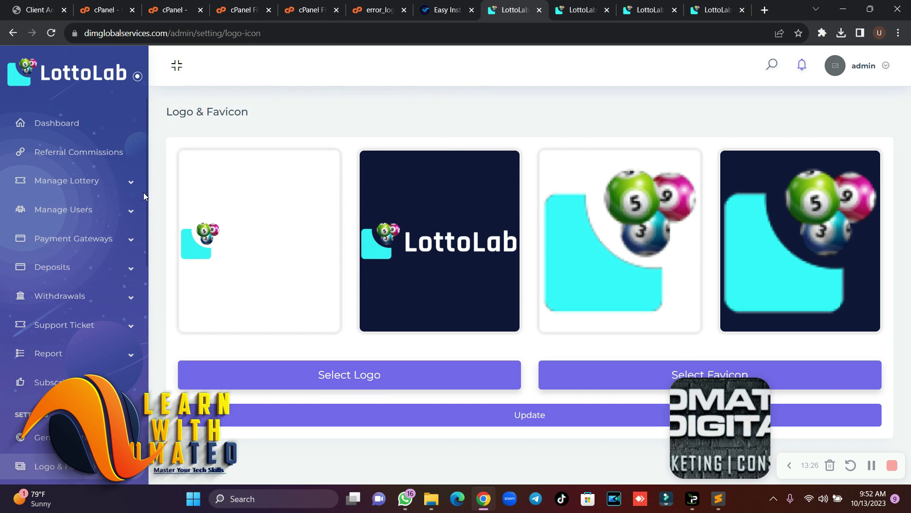
left_click(38, 437)
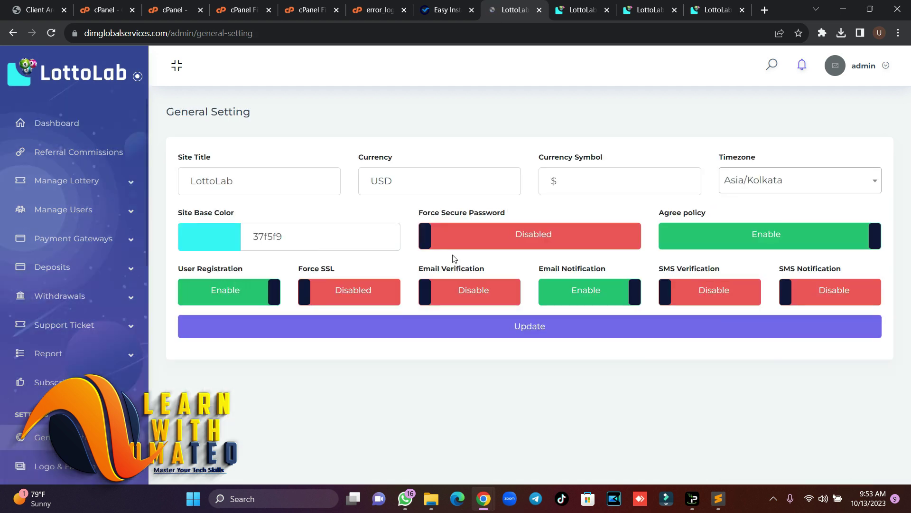
Step: Review the general settings, keeping title LottoLab, currency USD and timezone Asia/Kolkata
double_click(279, 180)
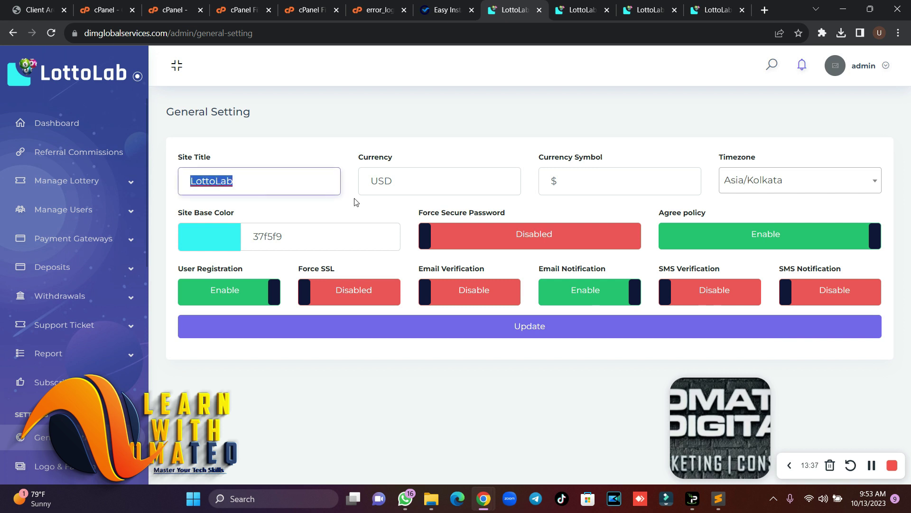
left_click(383, 181)
double_click(382, 181)
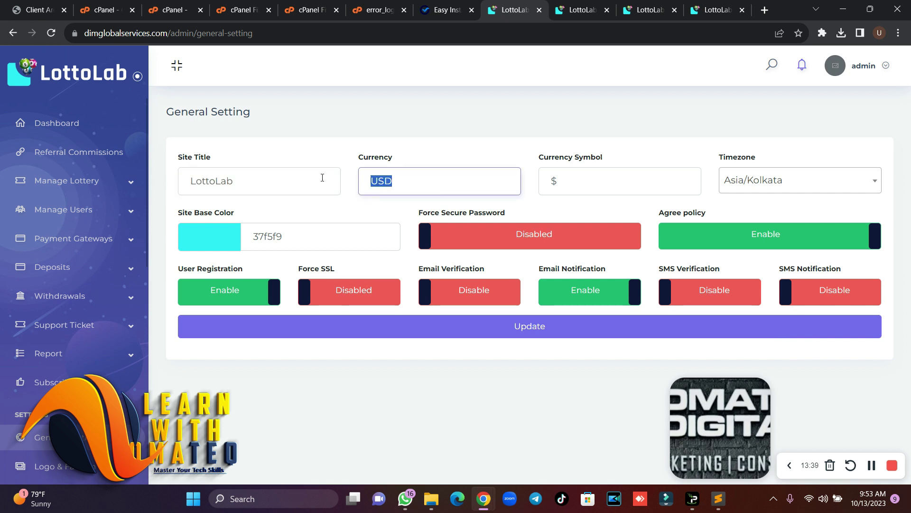
left_click(802, 188)
left_click(801, 186)
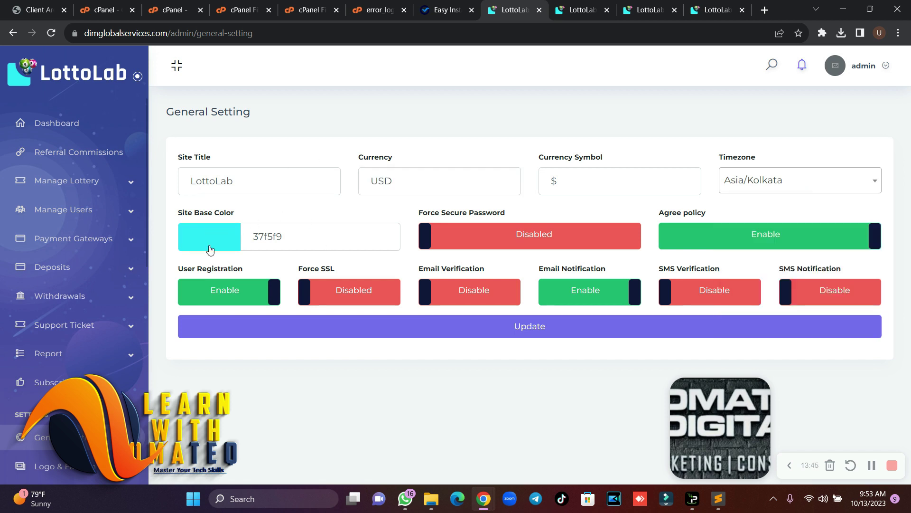
Step: Enable Force Secure Password, Force SSL and Email Verification
left_click(512, 239)
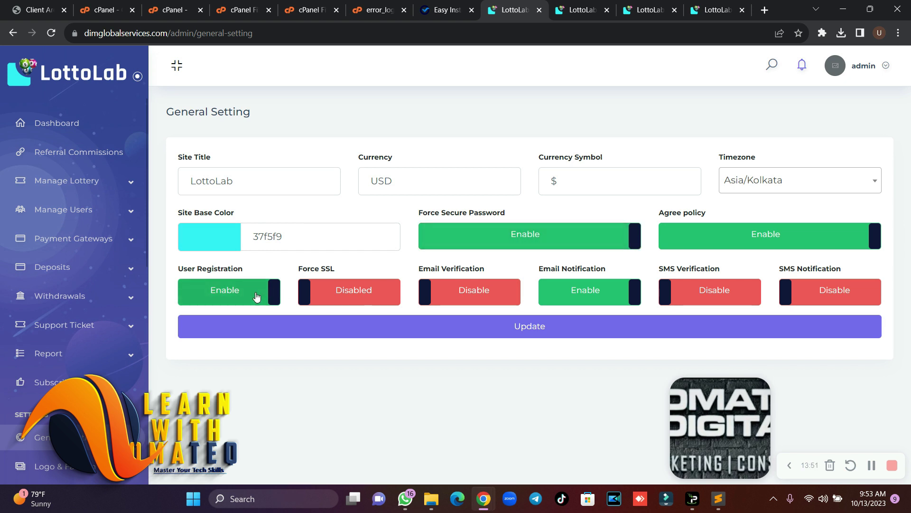
left_click(361, 300)
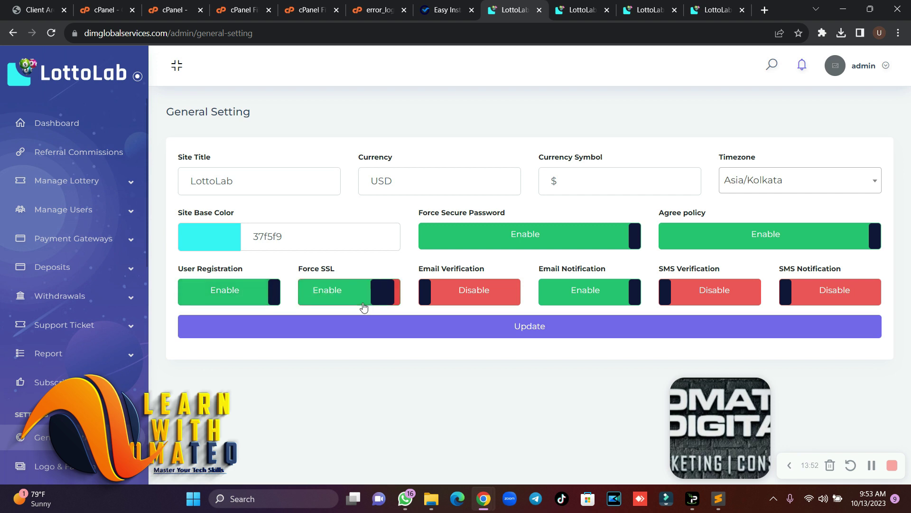
left_click(480, 304)
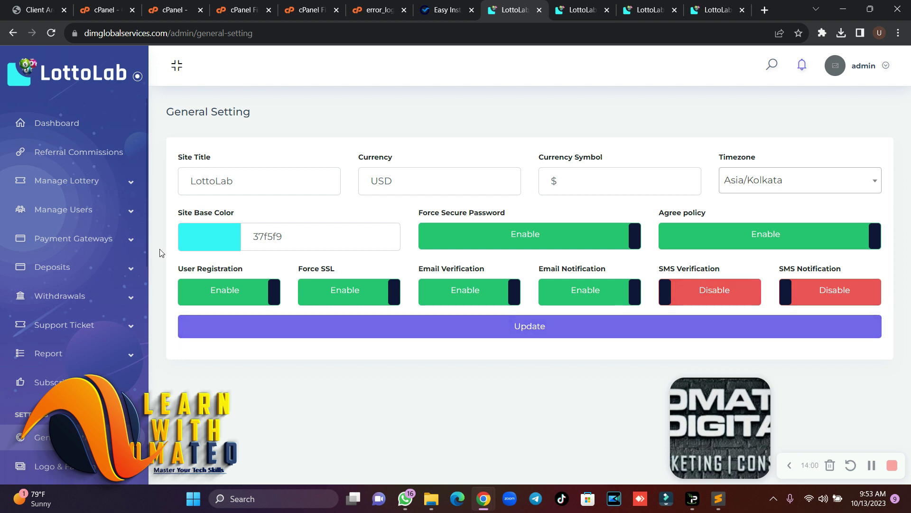
Step: Open Payment Gateways > Manual Gateways to view the manual payment methods
left_click(132, 246)
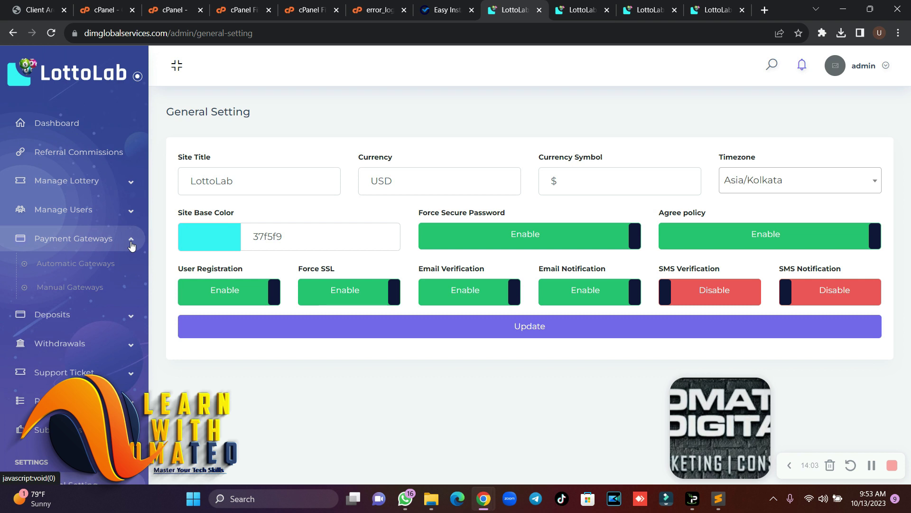
left_click(90, 292)
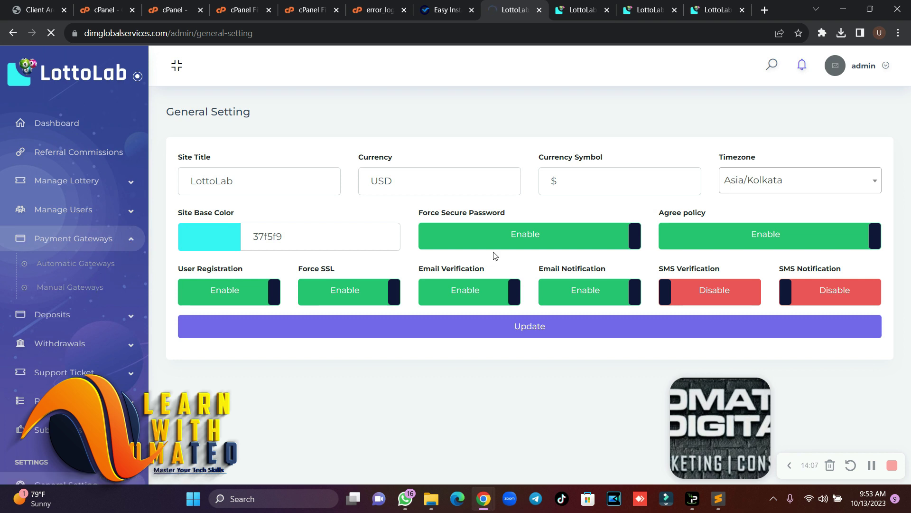
left_click(404, 10)
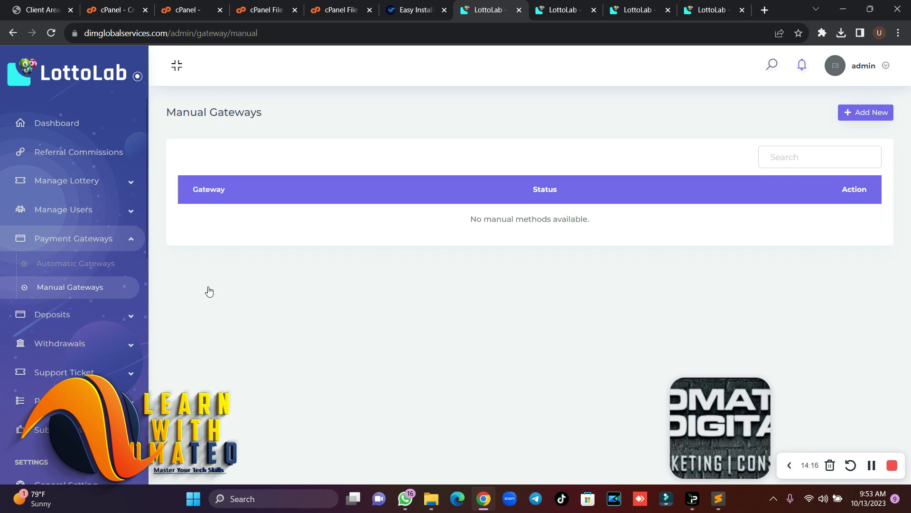
Step: Go to Manage Lottery > Lotteries and start a new lottery with Create Lottery
left_click(133, 184)
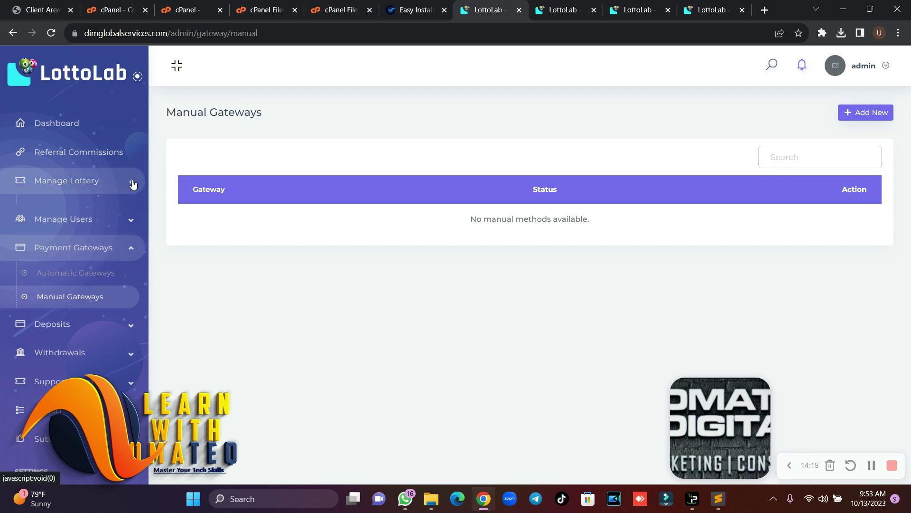
left_click(69, 211)
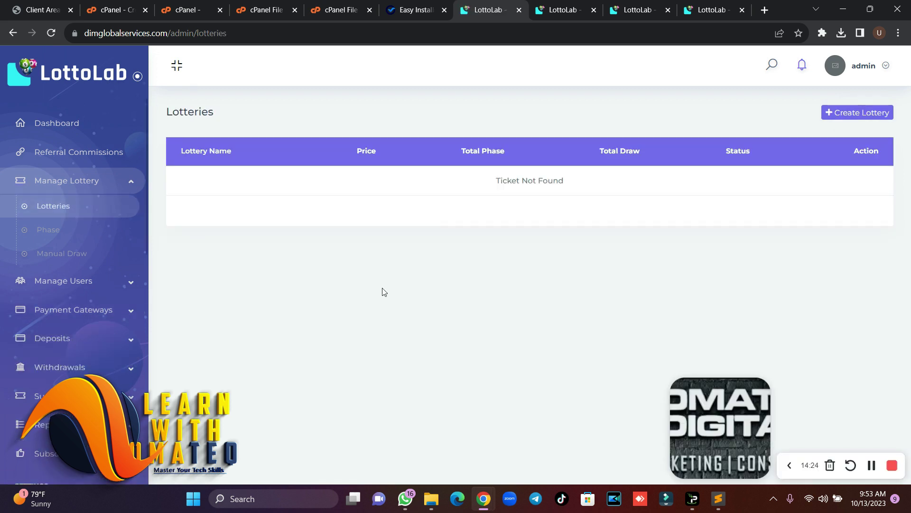
left_click(870, 115)
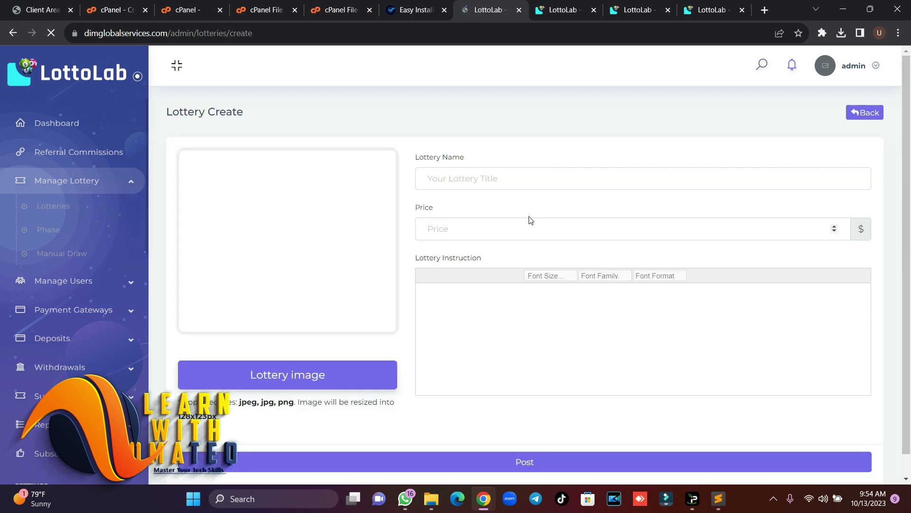
left_click(539, 178)
left_click(557, 327)
scroll(910, 148, "down", 1)
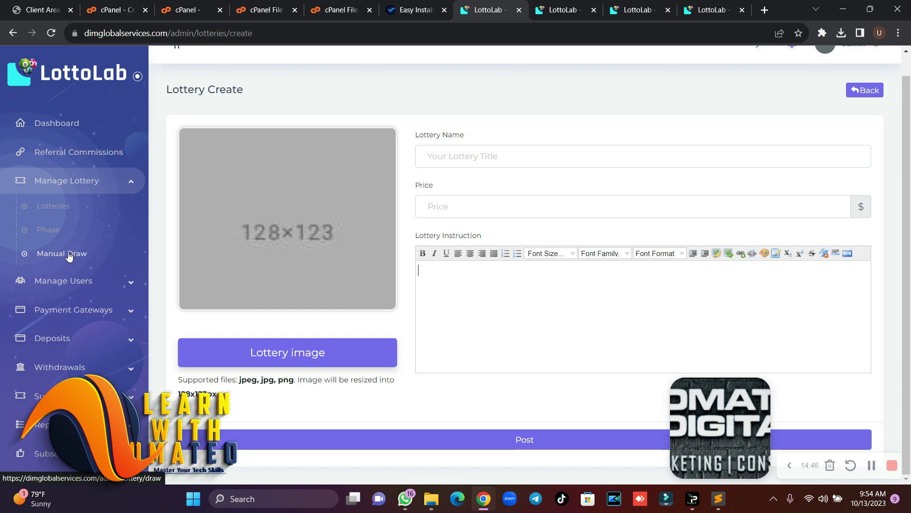
scroll(910, 148, "up", 1)
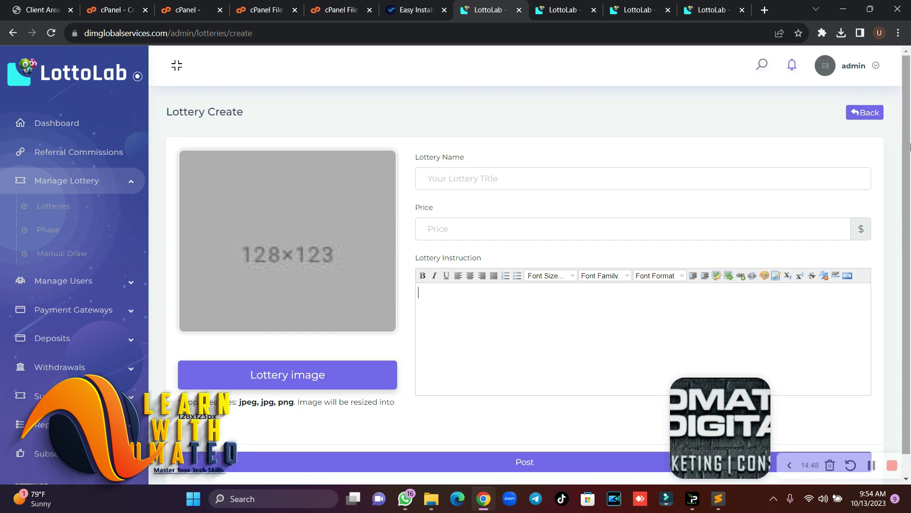